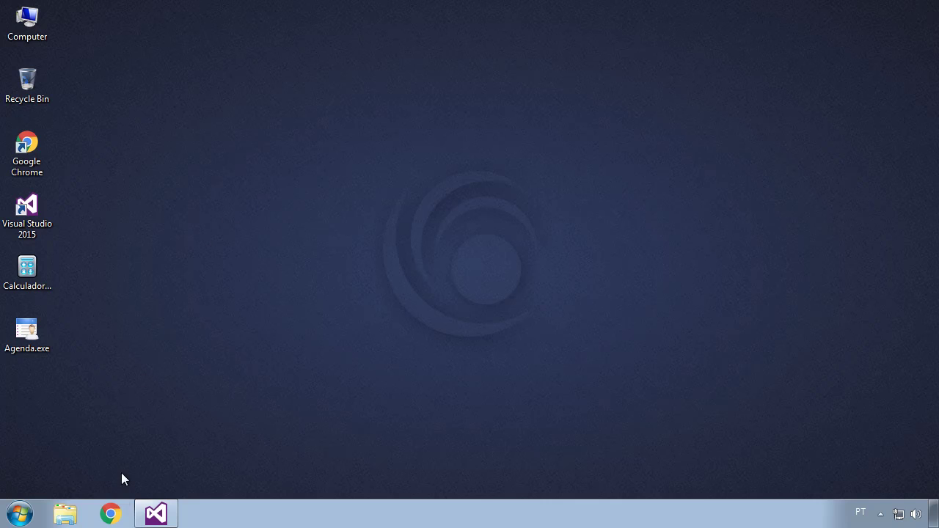
Open Google Chrome, search Google for "database net" and open the Database .NET page on fishcodelib.com.
{"action": "left_click", "coordinate": [111, 514]}
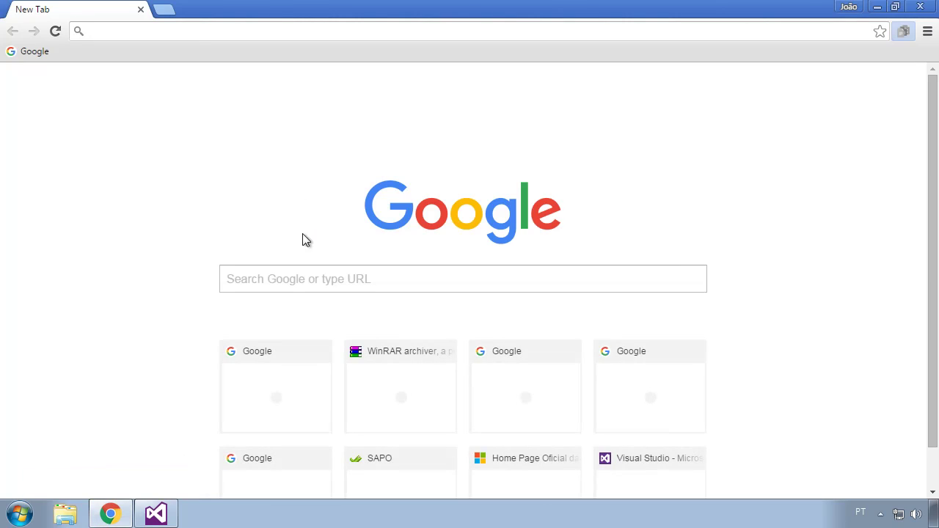
{"action": "left_click", "coordinate": [249, 282]}
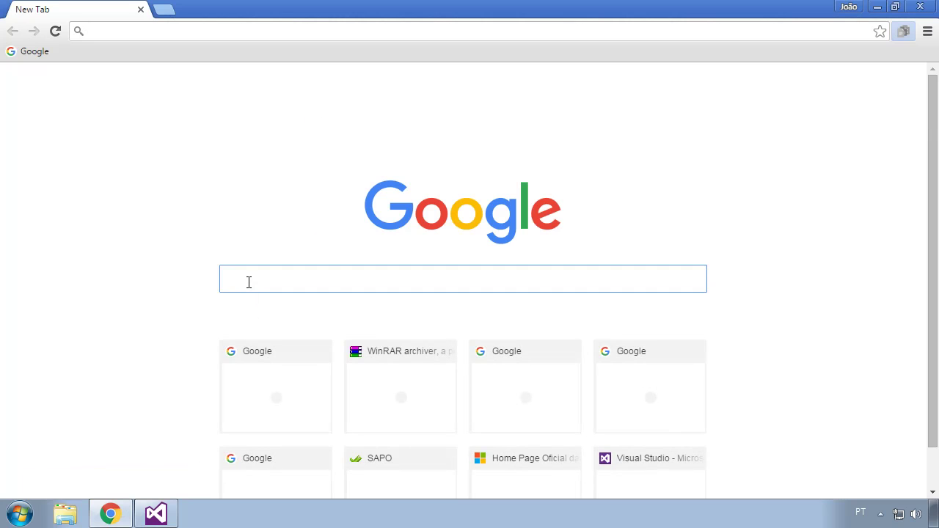
{"action": "type", "text": "databas"}
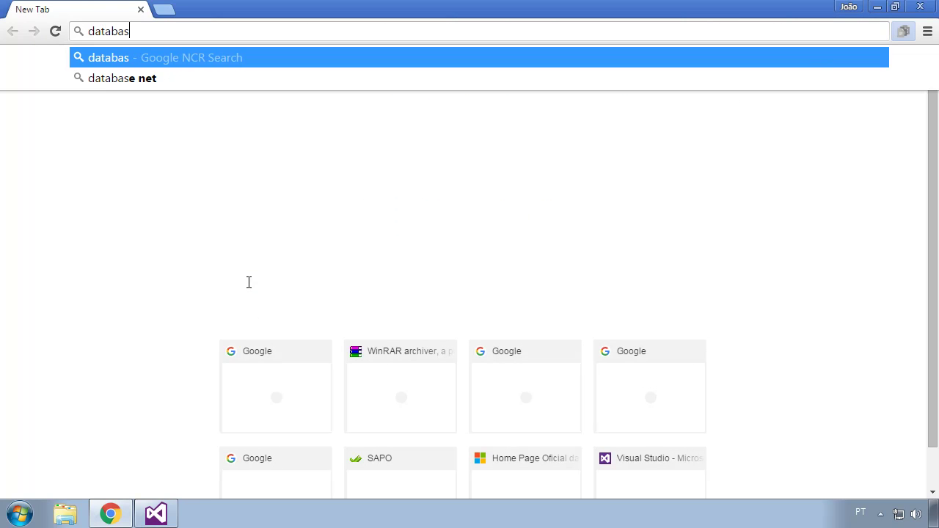
{"action": "type", "text": "e net"}
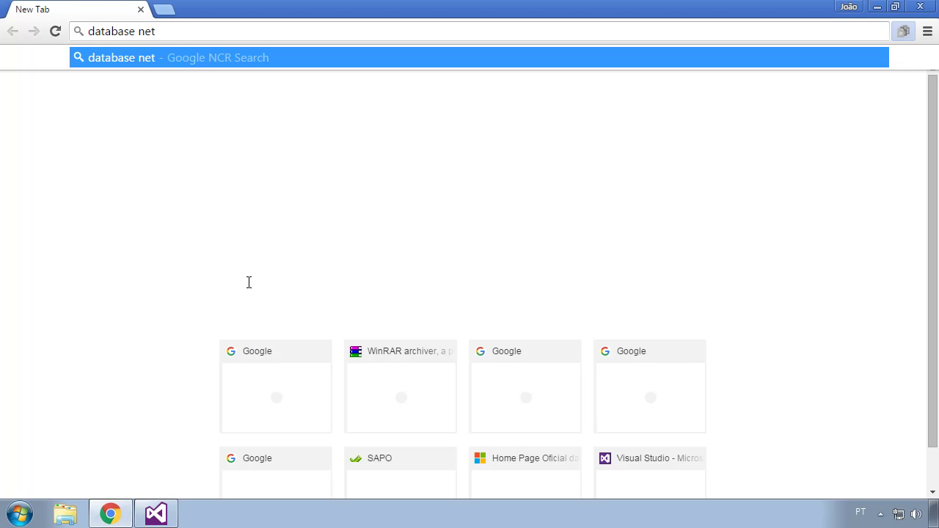
{"action": "key", "text": "Return"}
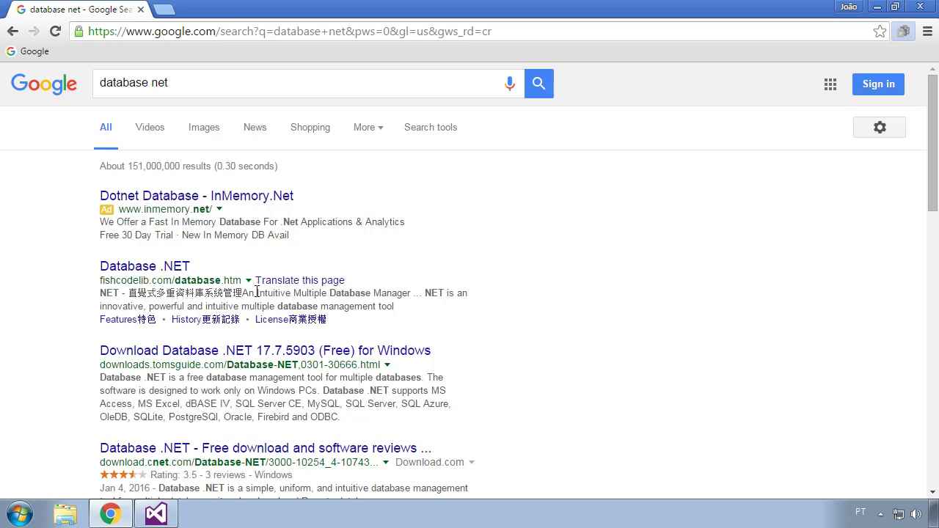
{"action": "left_click", "coordinate": [136, 270]}
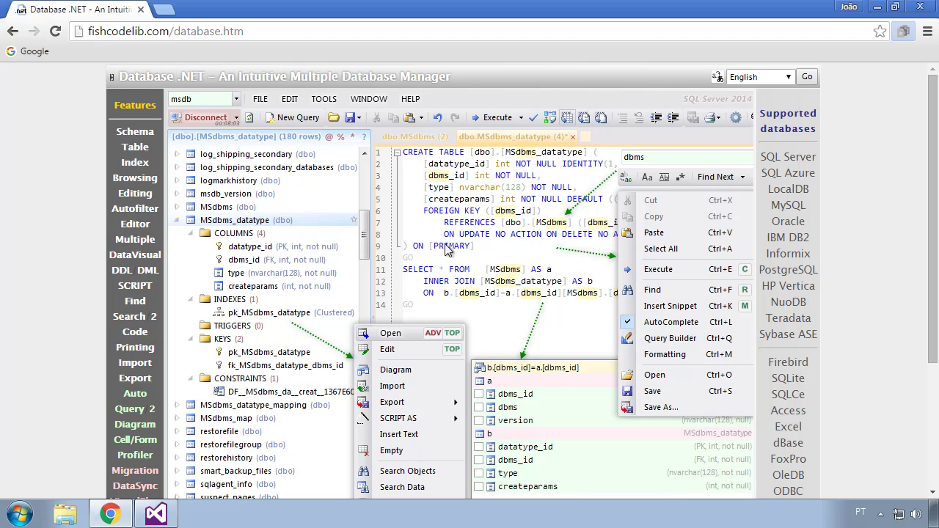
Download the 32bit Free and Plus Edition 17.7 as DatabaseNet4.zip into Downloads and show the file in its folder.
{"action": "scroll", "coordinate": [455, 258], "scroll_direction": "down", "scroll_amount": 1}
{"action": "scroll", "coordinate": [455, 257], "scroll_direction": "down", "scroll_amount": 2}
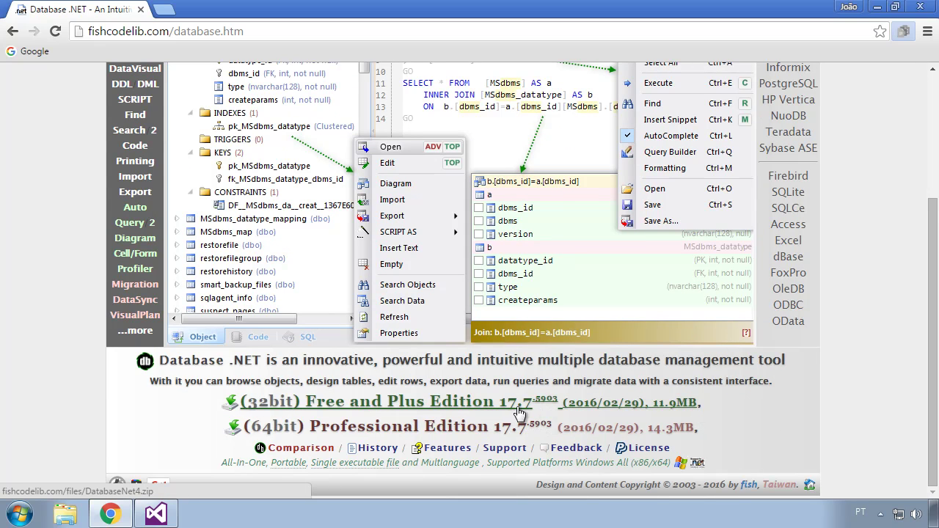
{"action": "left_click", "coordinate": [435, 406]}
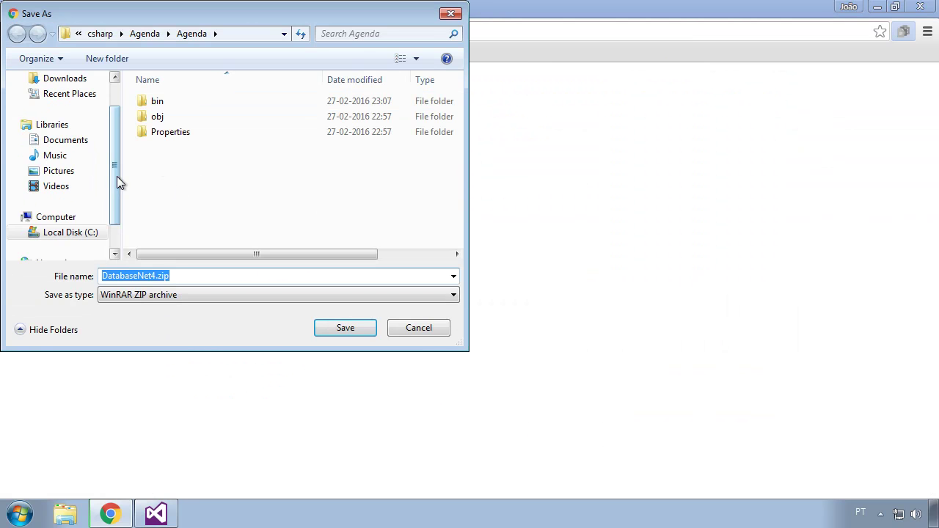
{"action": "left_click_drag", "start_coordinate": [112, 179], "coordinate": [110, 142]}
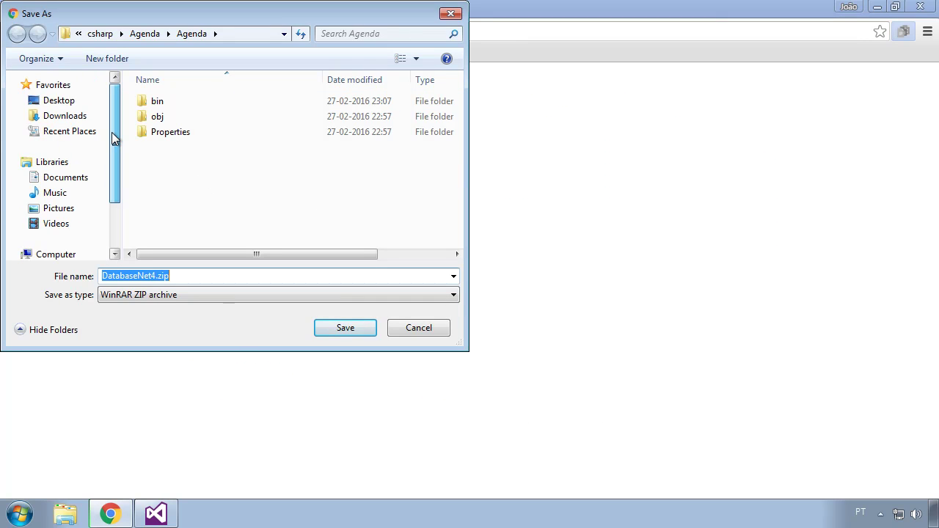
{"action": "left_click", "coordinate": [59, 115]}
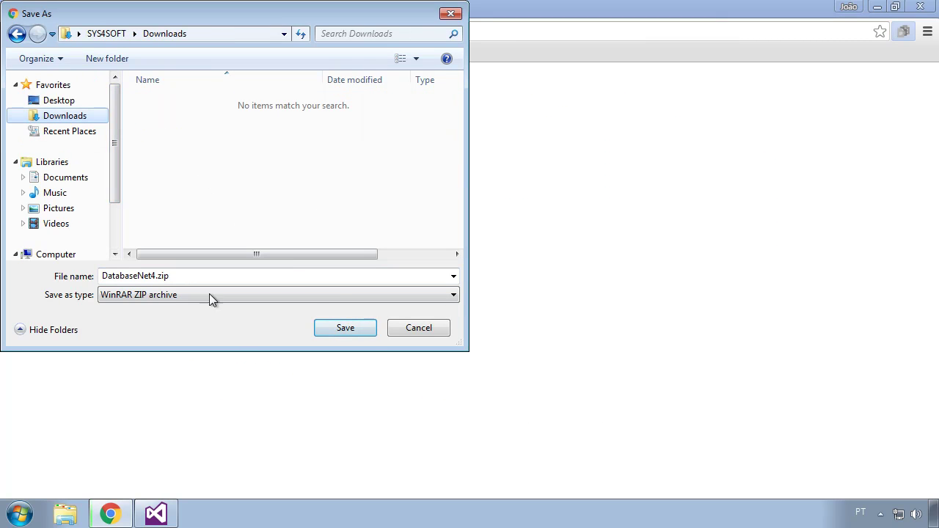
{"action": "left_click", "coordinate": [346, 330]}
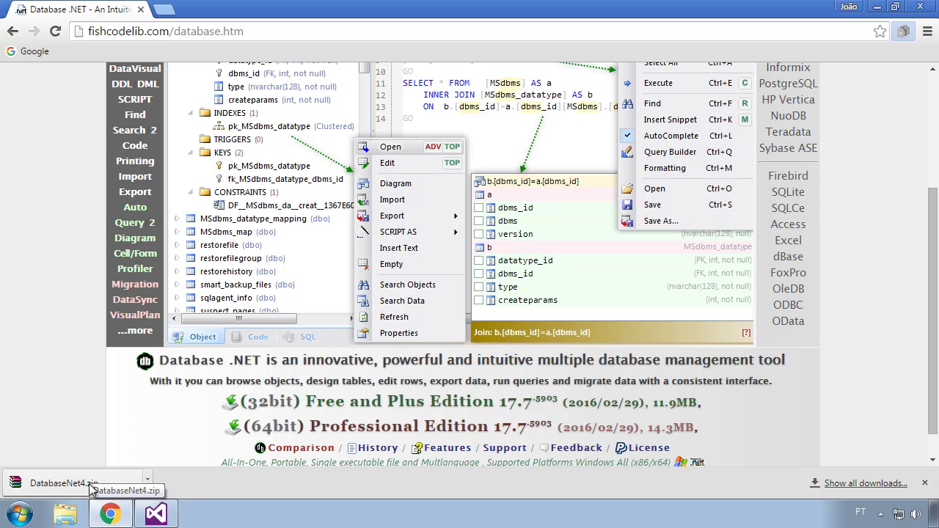
{"action": "left_click", "coordinate": [147, 481]}
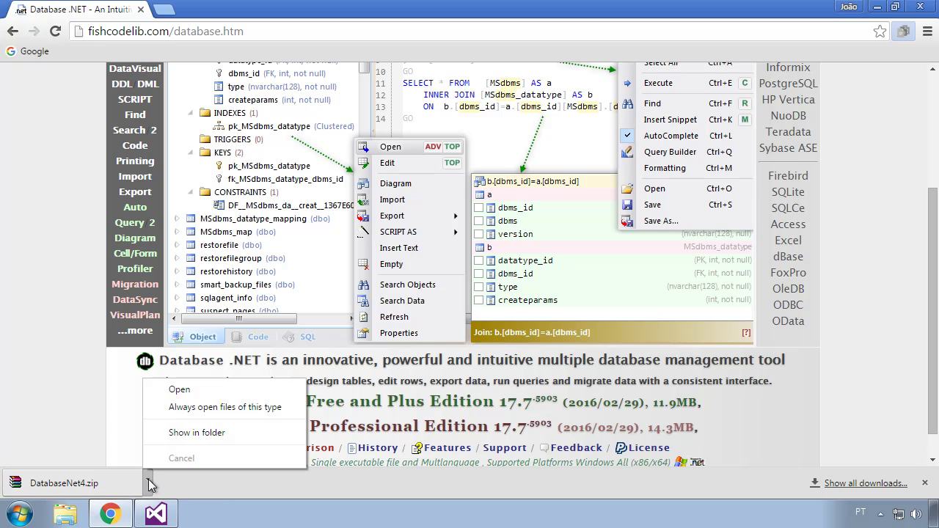
{"action": "left_click", "coordinate": [182, 433]}
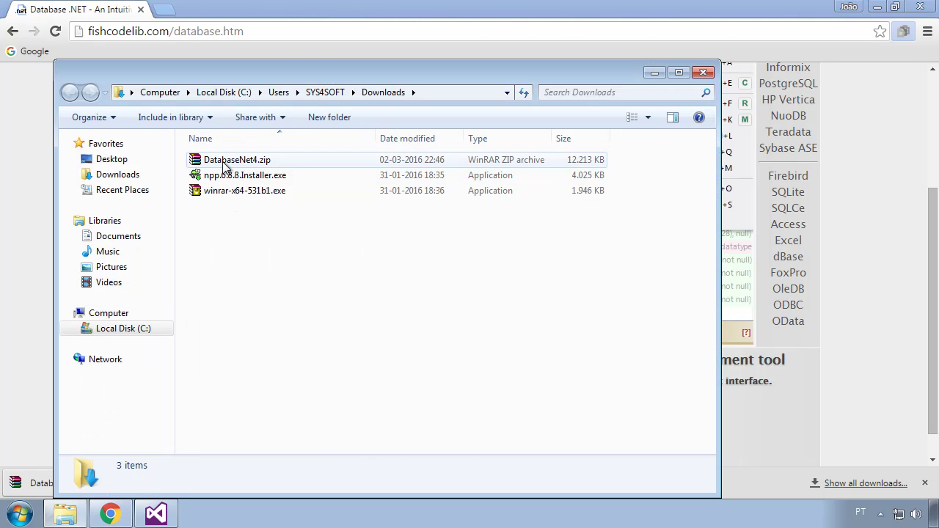
{"action": "double_click", "coordinate": [227, 160]}
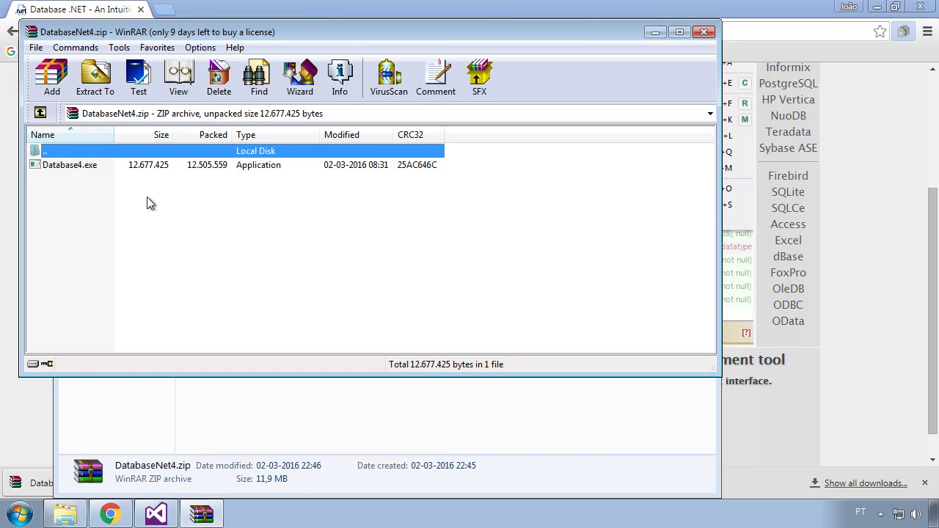
{"action": "left_click", "coordinate": [89, 176]}
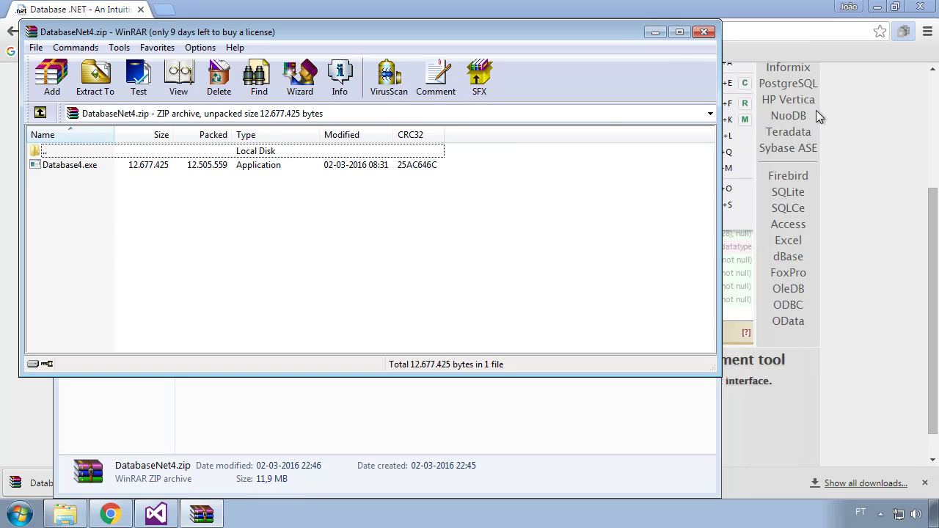
{"action": "left_click", "coordinate": [705, 32]}
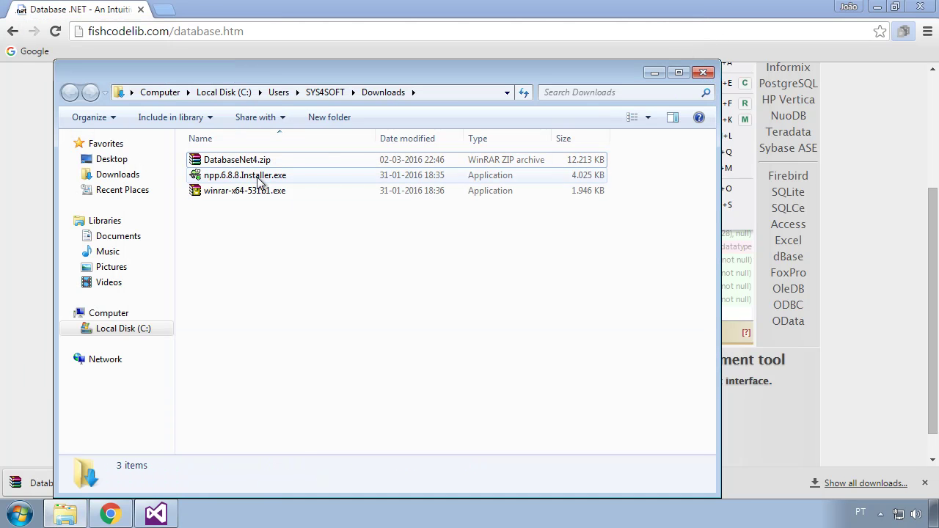
{"action": "left_click", "coordinate": [250, 165]}
{"action": "right_click", "coordinate": [250, 166]}
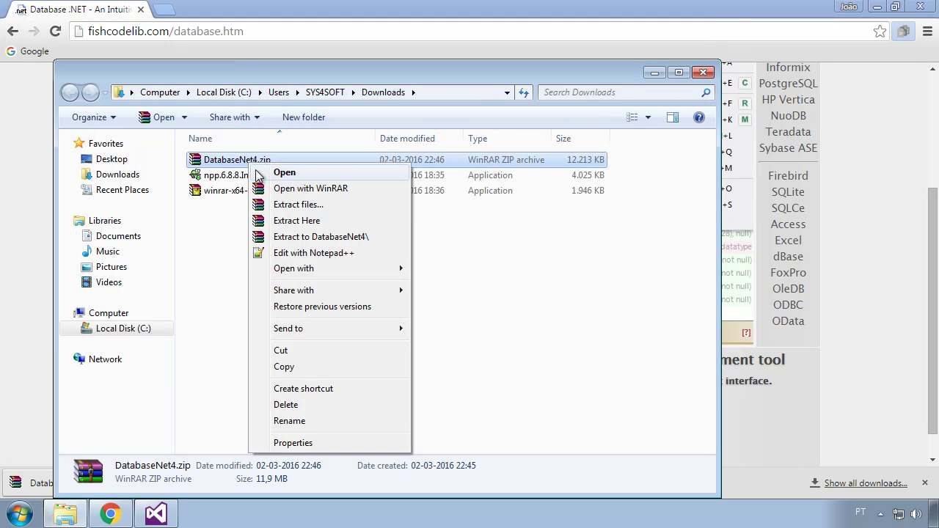
{"action": "left_click", "coordinate": [217, 246]}
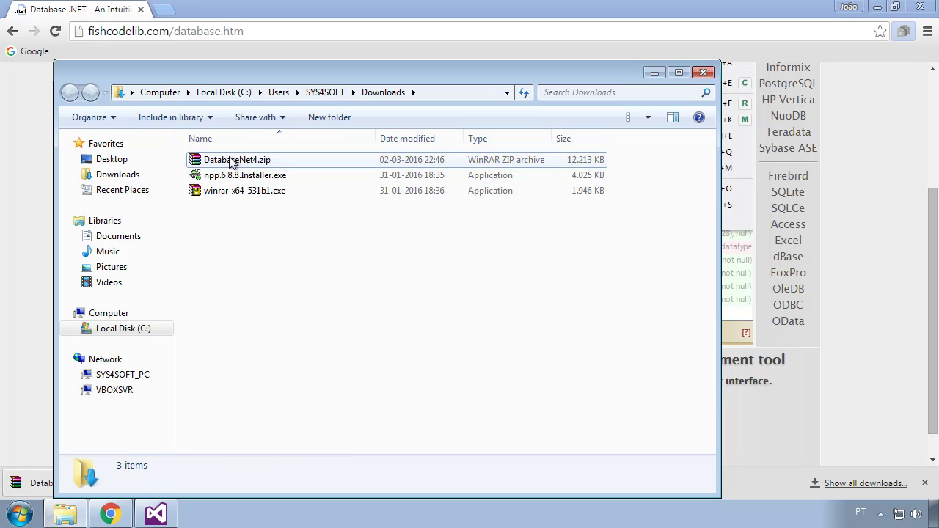
Open DatabaseNet4.zip in WinRAR and extract Database4.exe into the Downloads folder.
{"action": "double_click", "coordinate": [218, 159]}
{"action": "left_click_drag", "start_coordinate": [223, 33], "coordinate": [737, 89]}
{"action": "left_click_drag", "start_coordinate": [580, 226], "coordinate": [241, 246]}
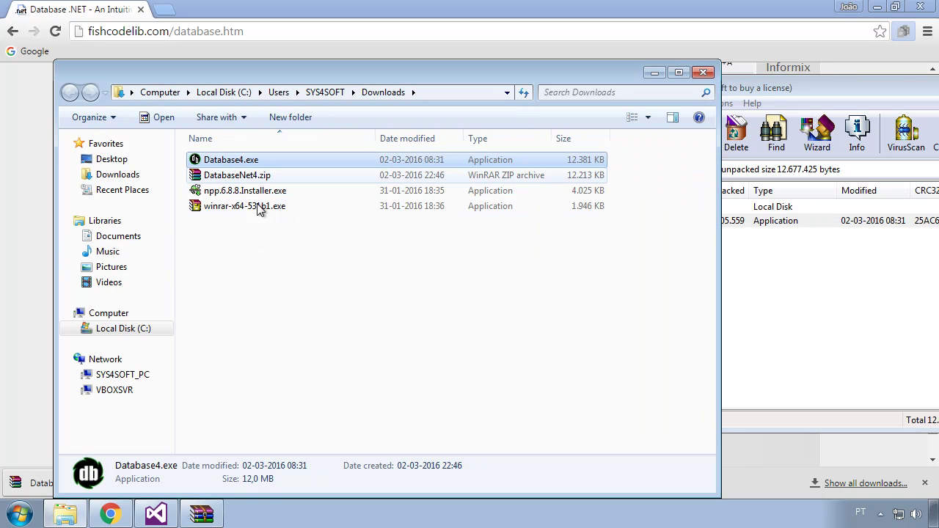
{"action": "left_click", "coordinate": [291, 232]}
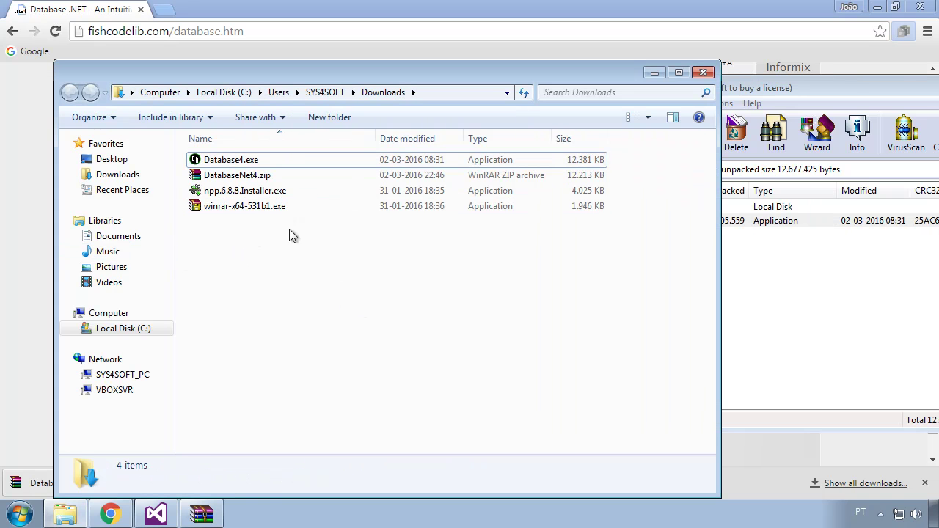
Launch the extracted Database4.exe and allow it to run despite the unknown publisher.
{"action": "double_click", "coordinate": [233, 166]}
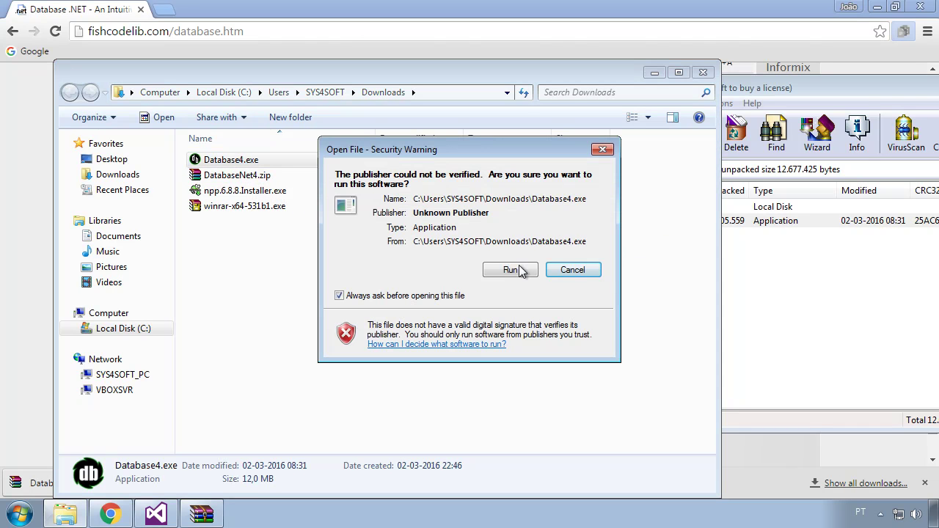
{"action": "left_click", "coordinate": [511, 270]}
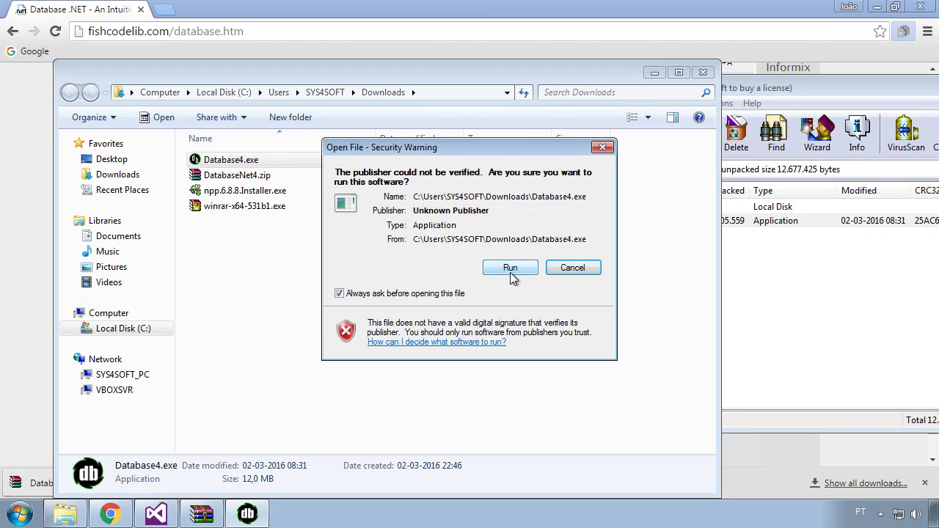
{"action": "left_click", "coordinate": [510, 269]}
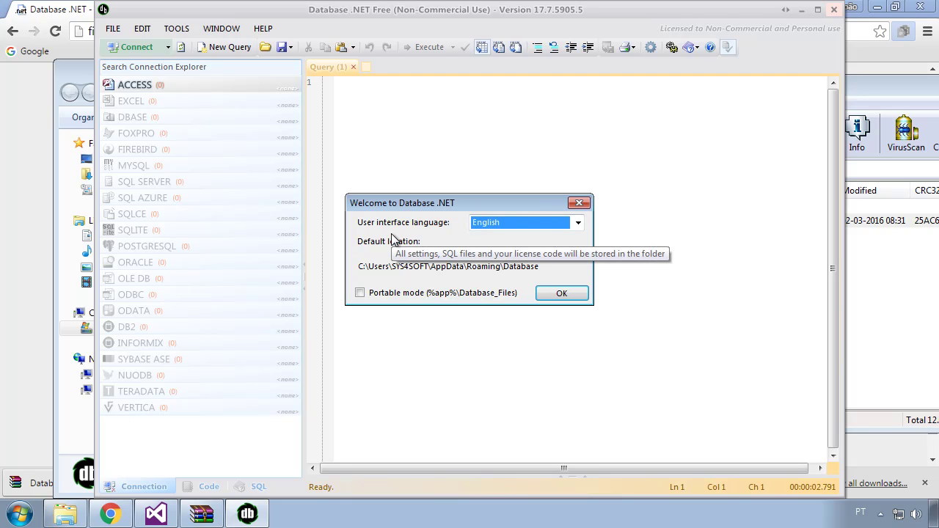
Set the user interface language to Portuguese (Brazil), accept the default location and maximize the Database .NET window.
{"action": "left_click", "coordinate": [551, 223]}
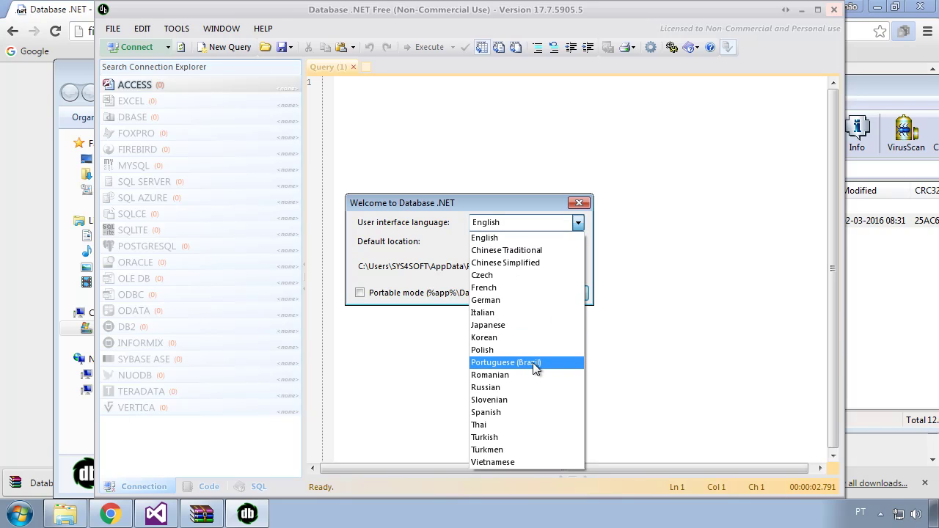
{"action": "left_click", "coordinate": [532, 363]}
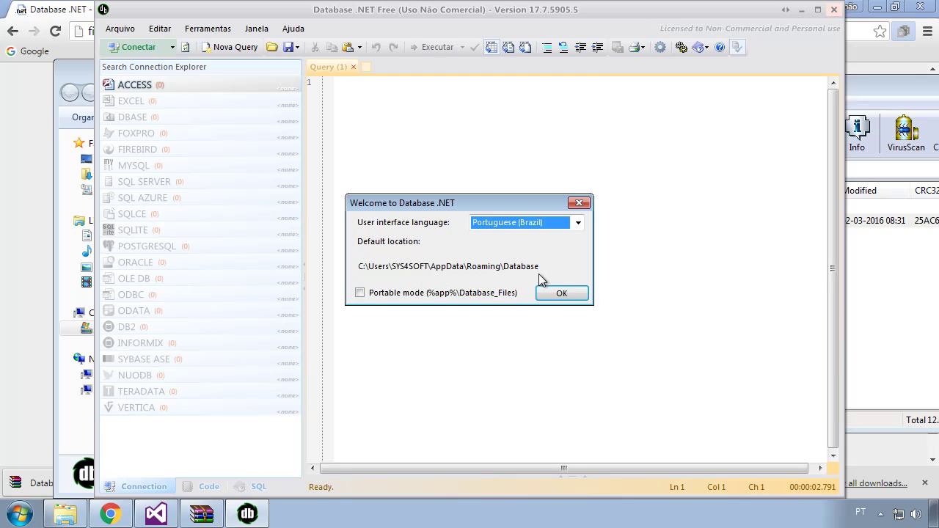
{"action": "left_click", "coordinate": [562, 293]}
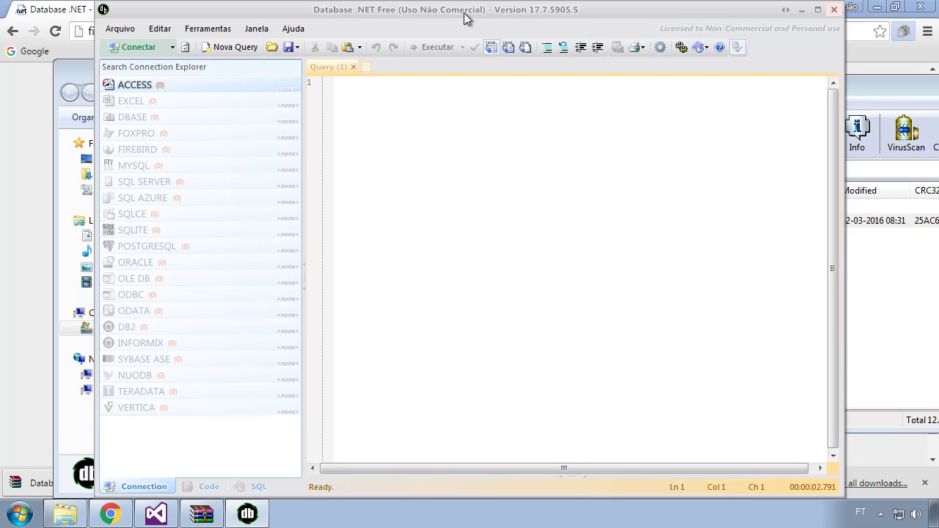
{"action": "double_click", "coordinate": [557, 9]}
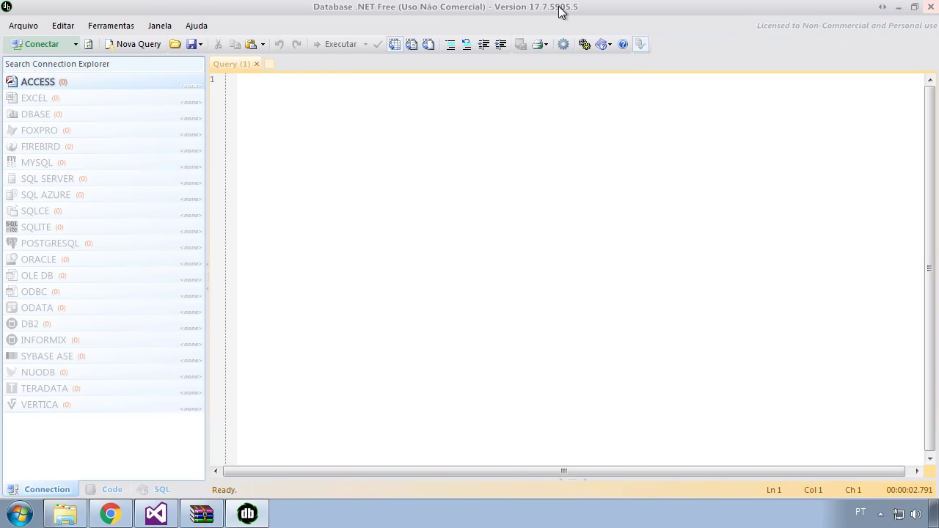
Close the WinRAR archive window and the Chrome browser, leaving Database .NET open.
{"action": "left_click", "coordinate": [110, 514]}
{"action": "left_click", "coordinate": [244, 514]}
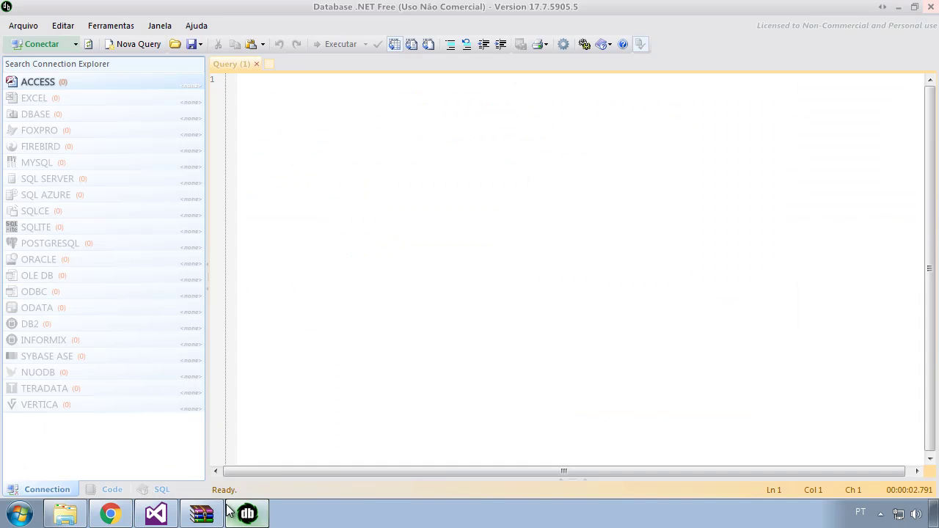
{"action": "left_click", "coordinate": [202, 514]}
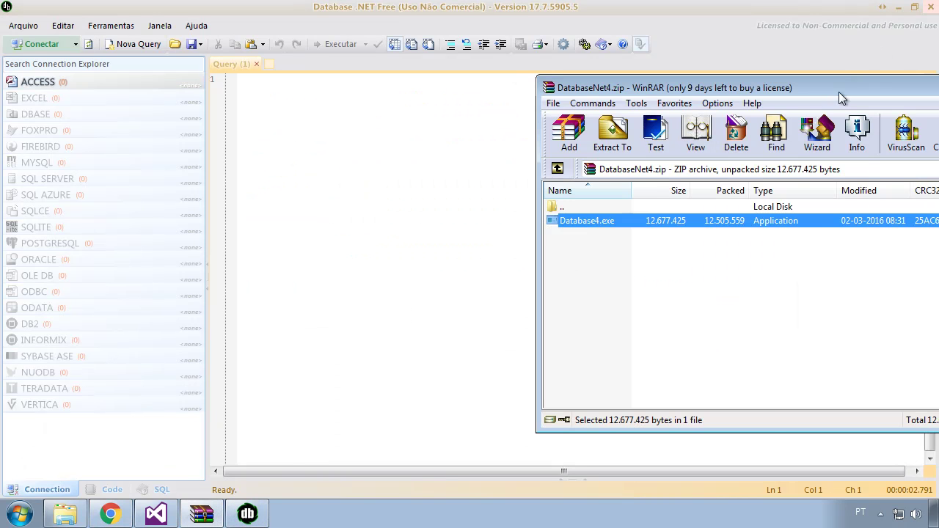
{"action": "left_click_drag", "start_coordinate": [839, 92], "coordinate": [449, 107]}
{"action": "left_click", "coordinate": [811, 99]}
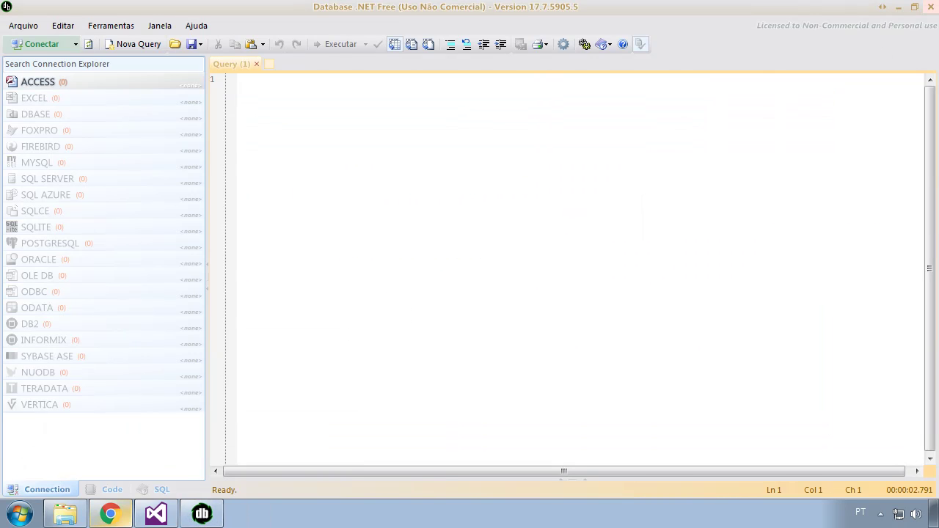
{"action": "key", "text": "alt+Tab"}
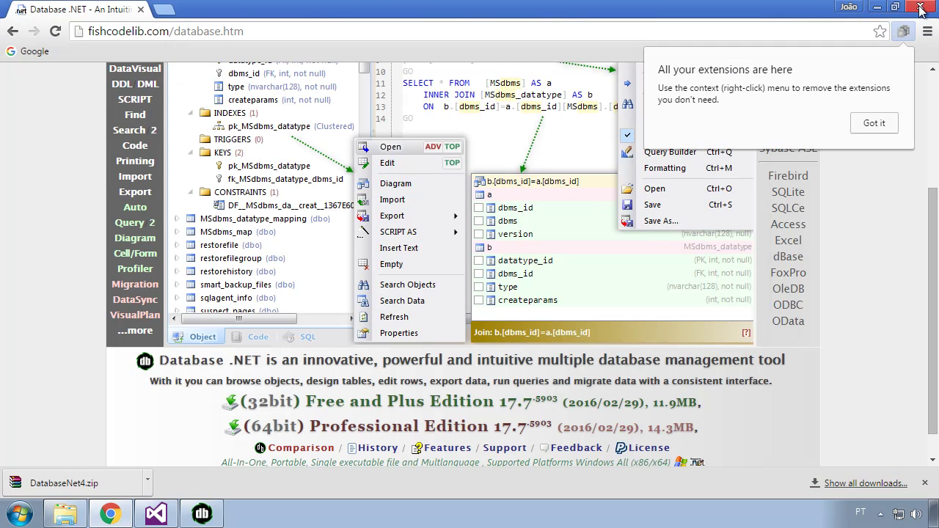
{"action": "left_click", "coordinate": [919, 9]}
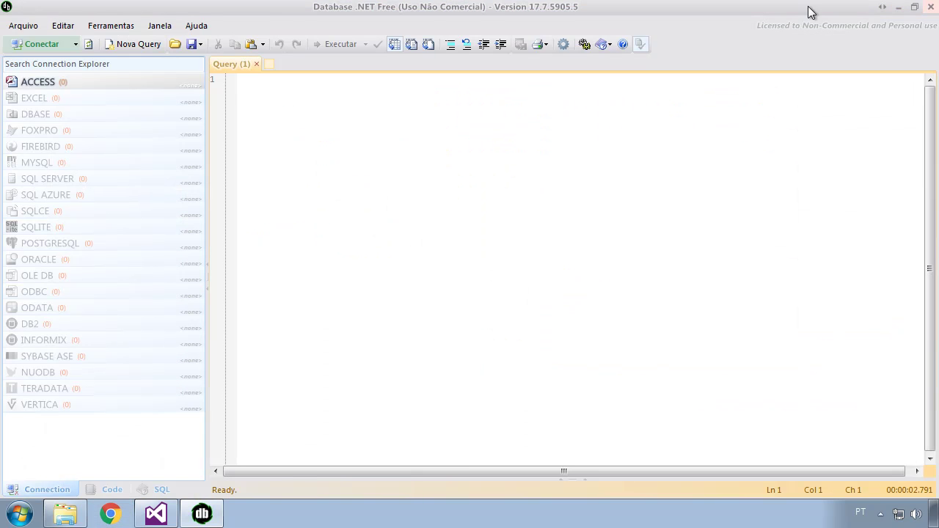
Close Database .NET to return to the Downloads folder, and clear the file selection there.
{"action": "left_click_drag", "start_coordinate": [593, 15], "coordinate": [586, 57]}
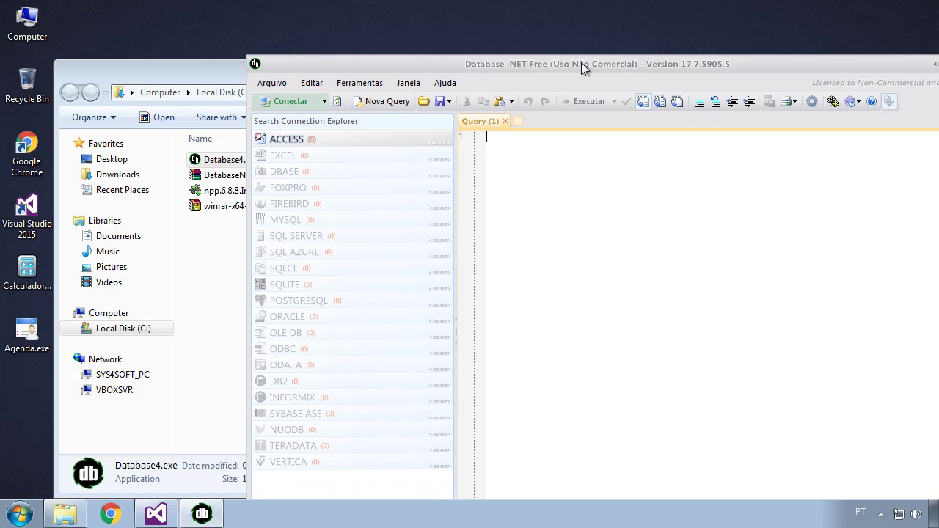
{"action": "double_click", "coordinate": [582, 63]}
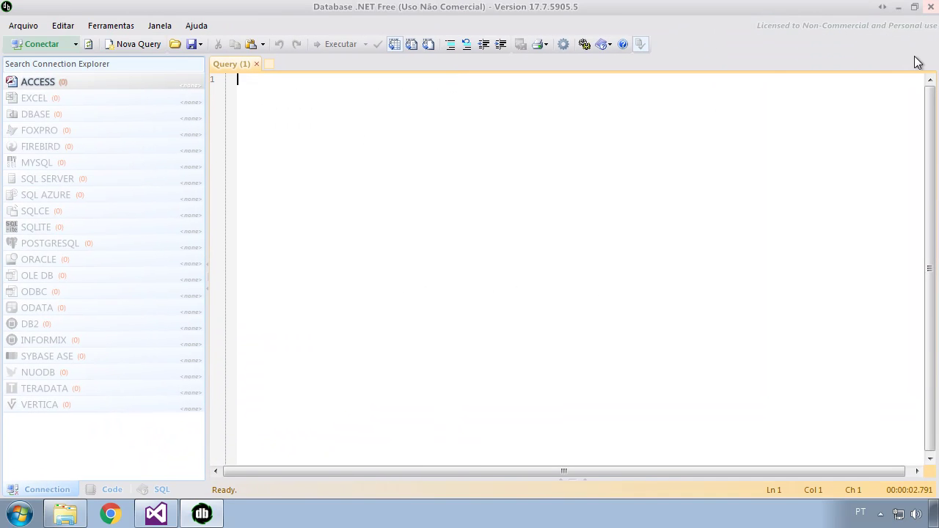
{"action": "left_click", "coordinate": [931, 6]}
{"action": "left_click", "coordinate": [422, 272]}
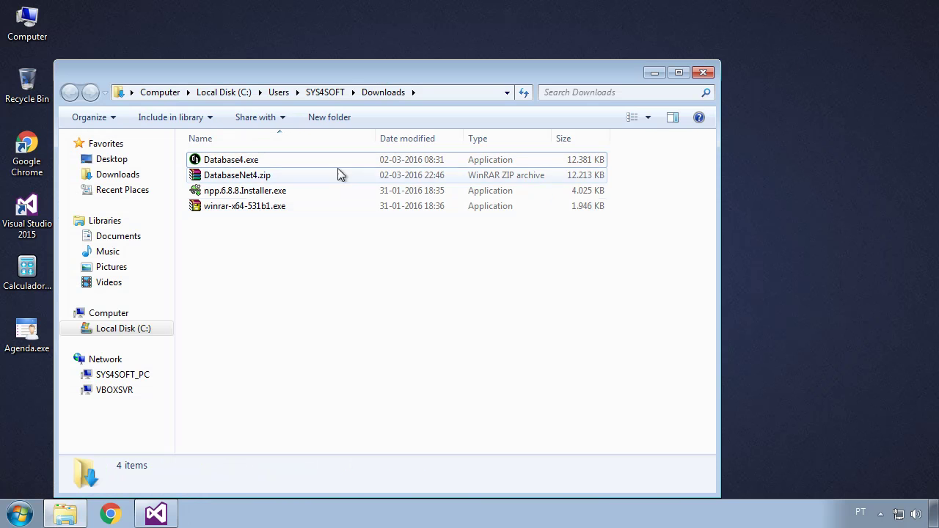
Run Database4.exe from Downloads again, allow it past the security warning, and close it.
{"action": "double_click", "coordinate": [228, 161]}
{"action": "left_click", "coordinate": [516, 268]}
{"action": "left_click", "coordinate": [519, 270]}
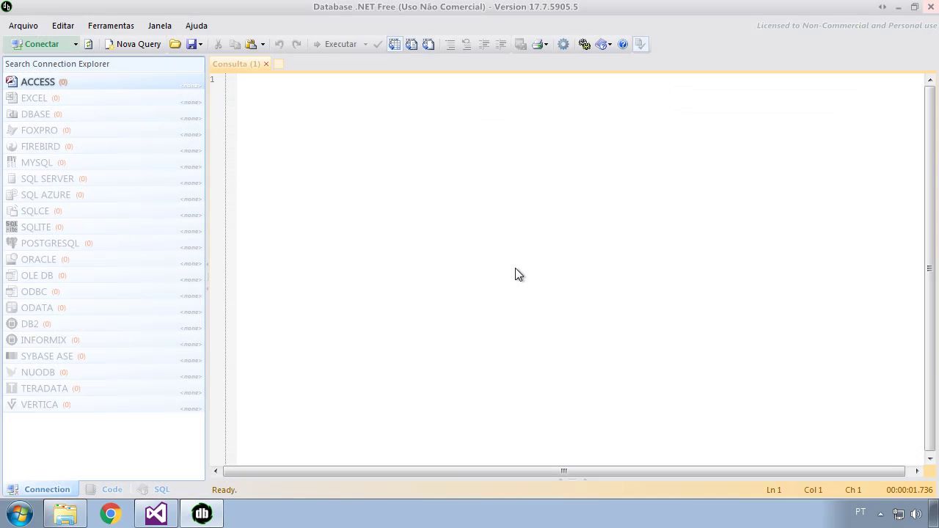
{"action": "left_click", "coordinate": [930, 7]}
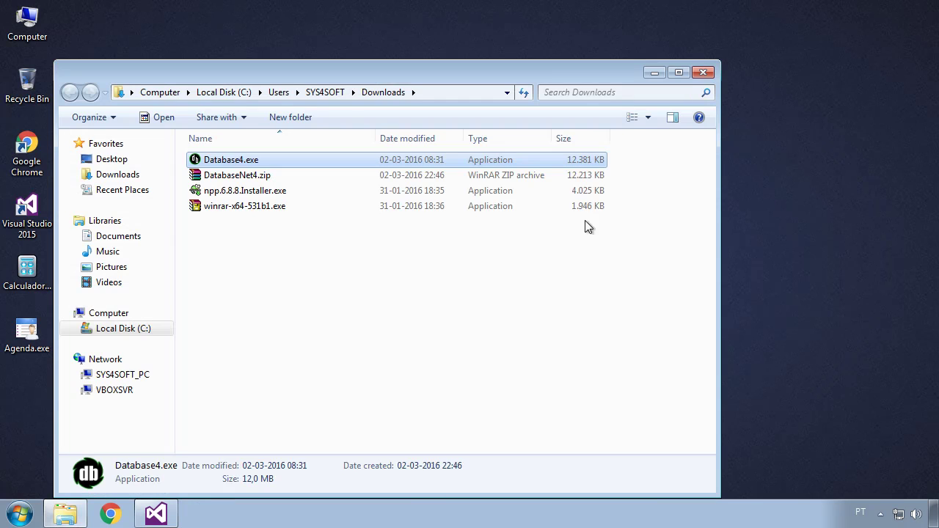
Create a desktop shortcut to Database4.exe and close the Downloads window.
{"action": "left_click", "coordinate": [237, 163]}
{"action": "right_click", "coordinate": [237, 163]}
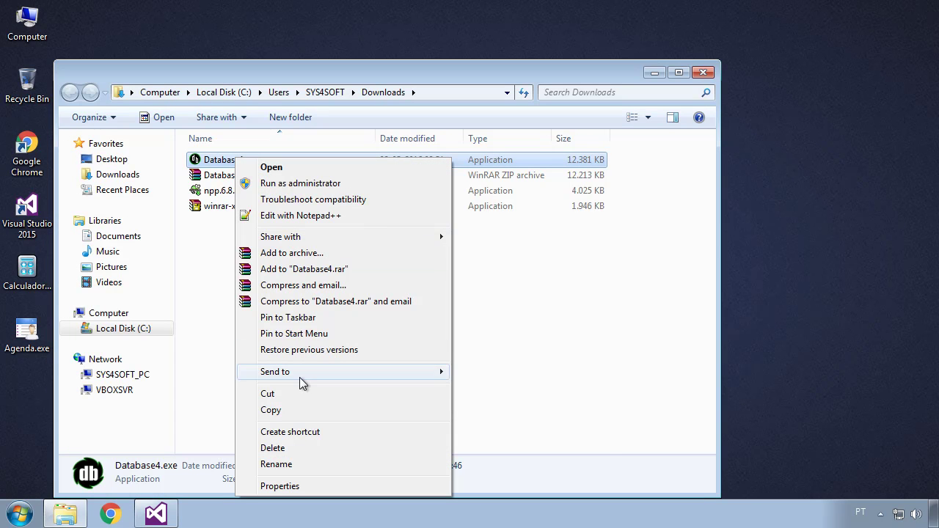
{"action": "mouse_move", "coordinate": [300, 375]}
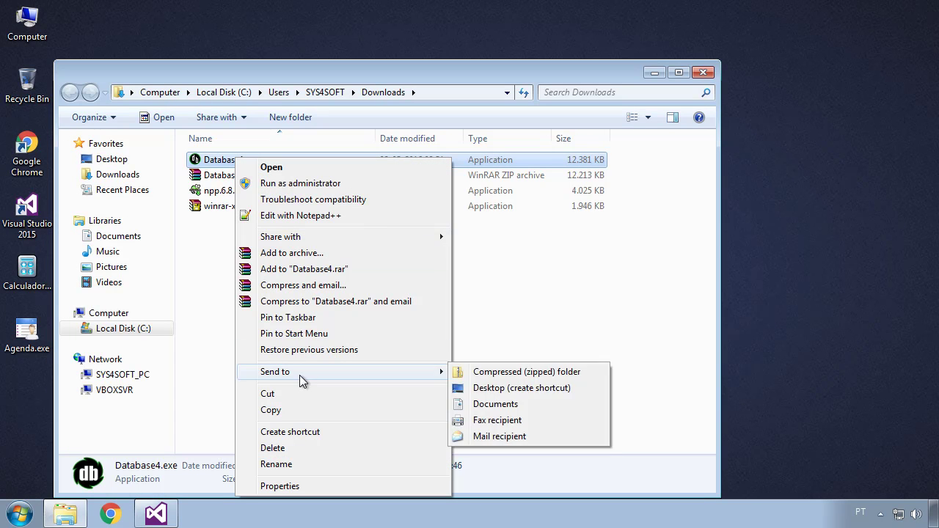
{"action": "left_click", "coordinate": [519, 393]}
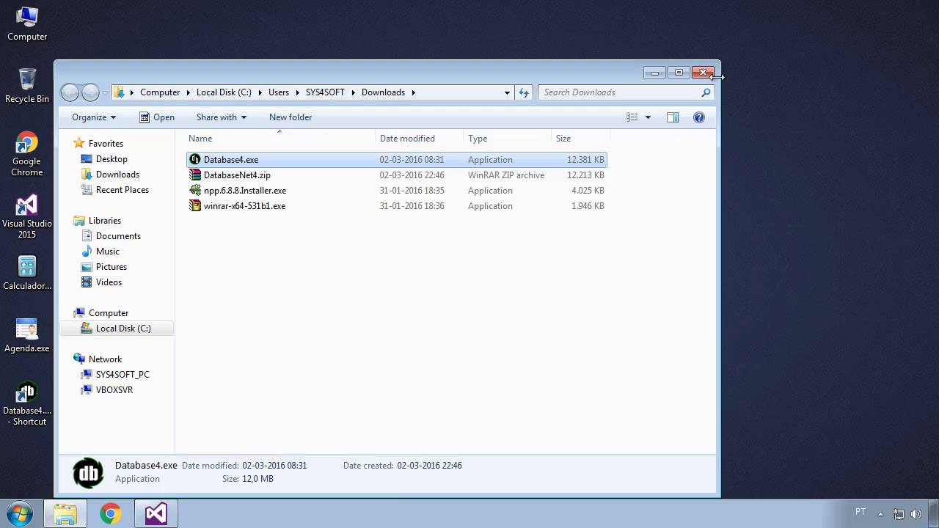
{"action": "left_click", "coordinate": [703, 72]}
Rename the new desktop shortcut as Database4 and clear its selection.
{"action": "left_click", "coordinate": [30, 423]}
{"action": "left_click", "coordinate": [49, 416]}
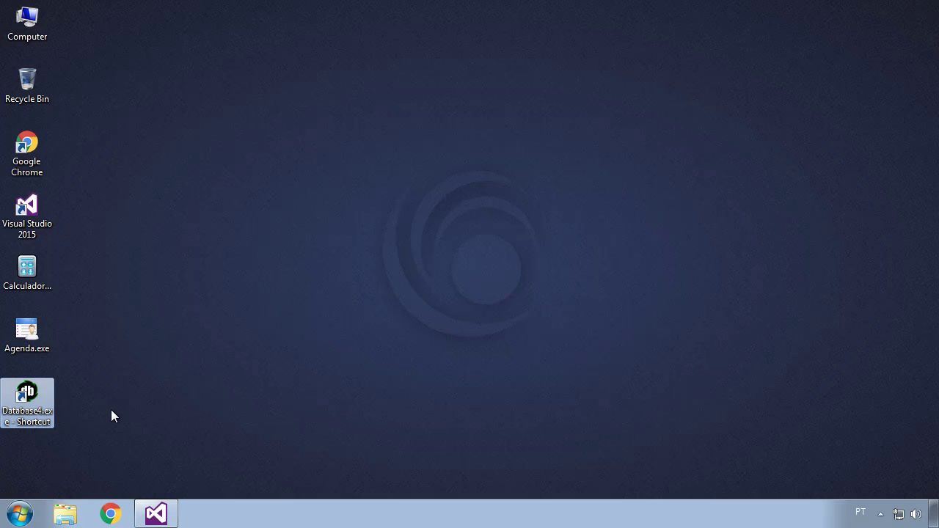
{"action": "type", "text": "Data"}
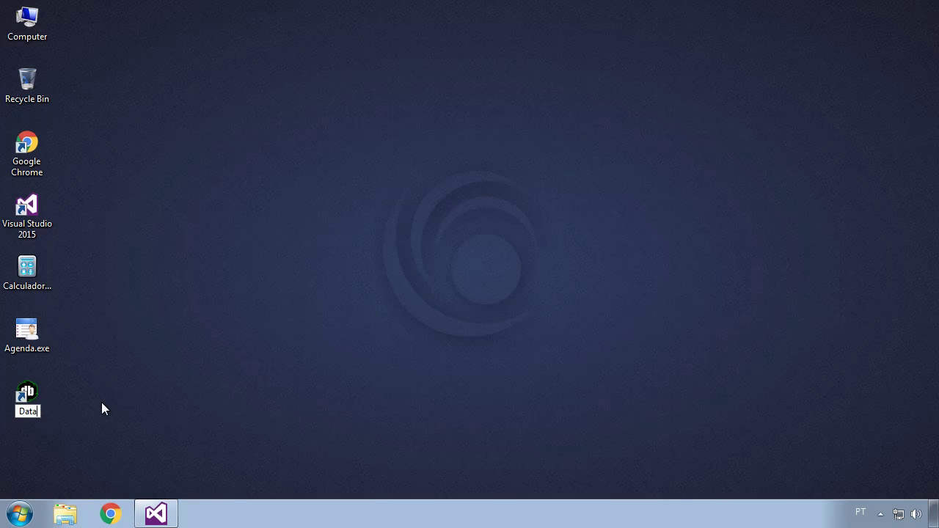
{"action": "type", "text": "base4"}
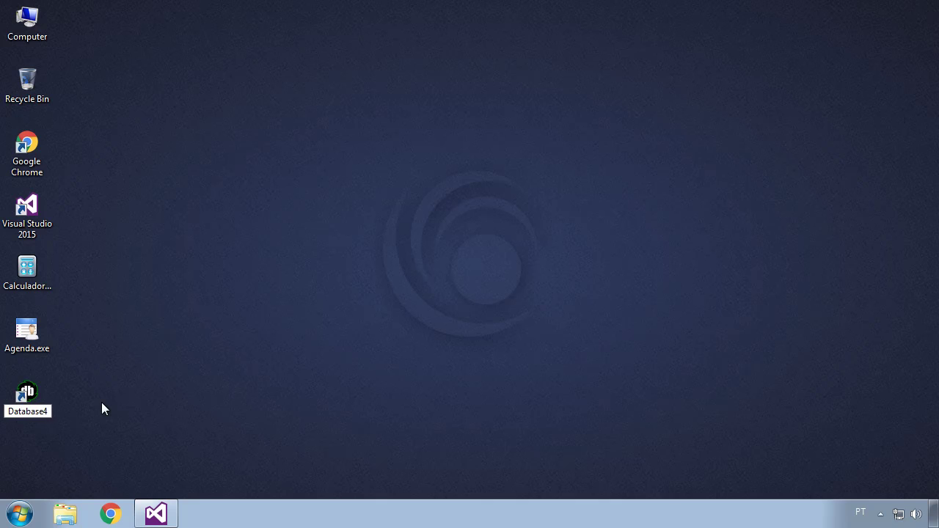
{"action": "key", "text": "Return"}
{"action": "left_click", "coordinate": [244, 229]}
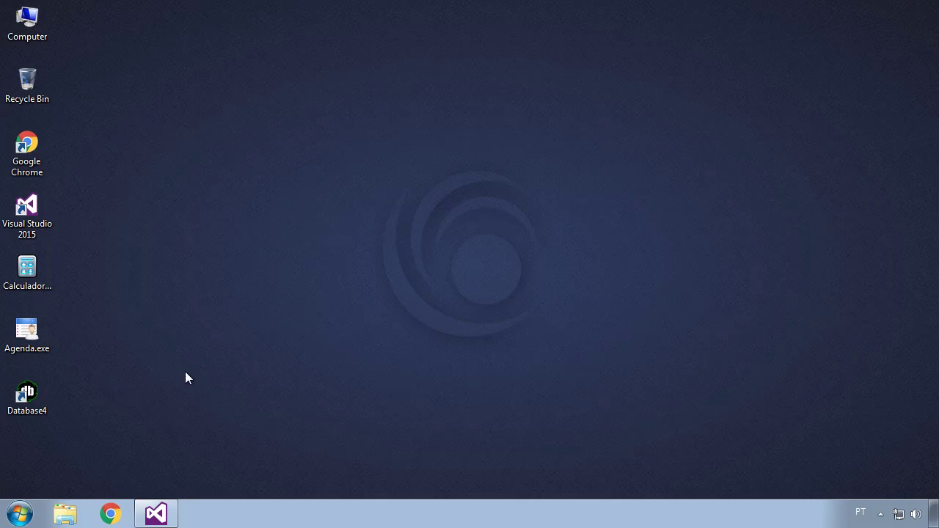
Launch Database .NET from the Database4 desktop shortcut and allow it to run.
{"action": "double_click", "coordinate": [26, 401]}
{"action": "left_click", "coordinate": [339, 295]}
{"action": "left_click", "coordinate": [511, 270]}
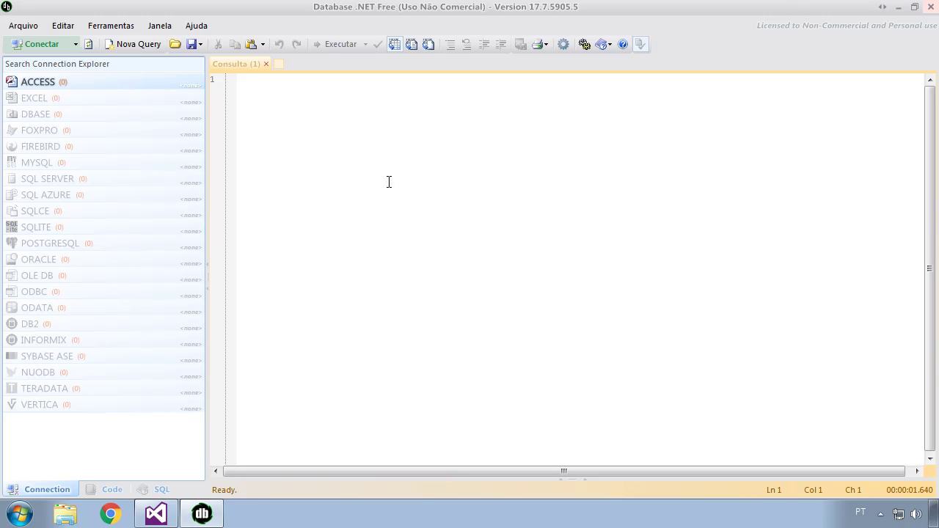
Look through the database types available for connection and the options offered for SQLCe.
{"action": "left_click", "coordinate": [24, 27]}
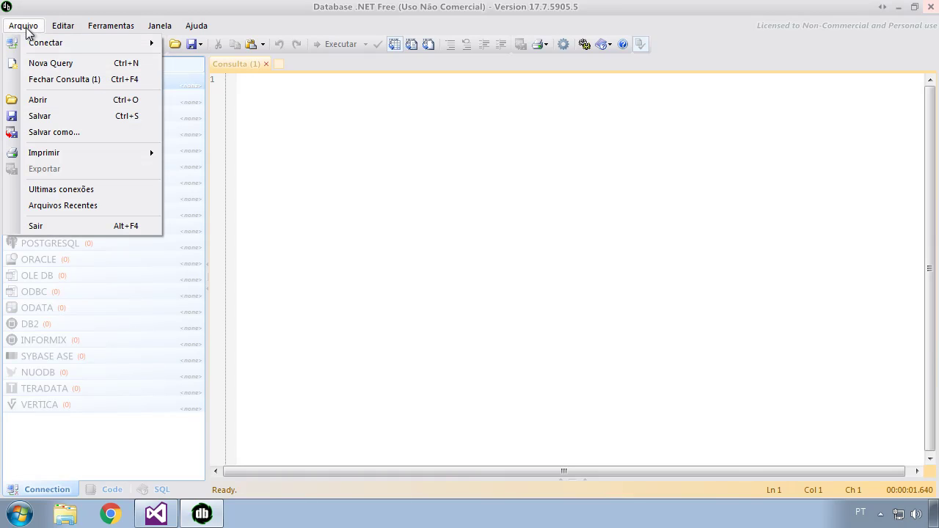
{"action": "mouse_move", "coordinate": [46, 47]}
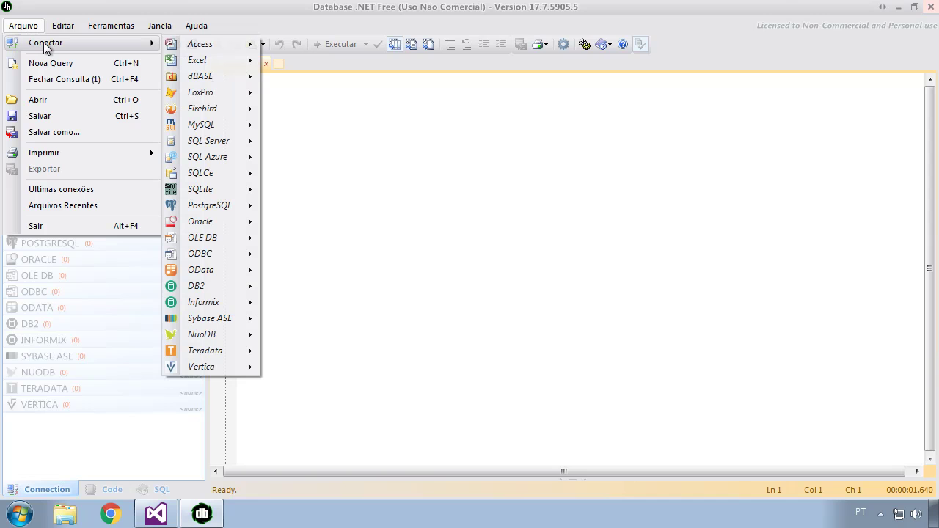
{"action": "mouse_move", "coordinate": [208, 180]}
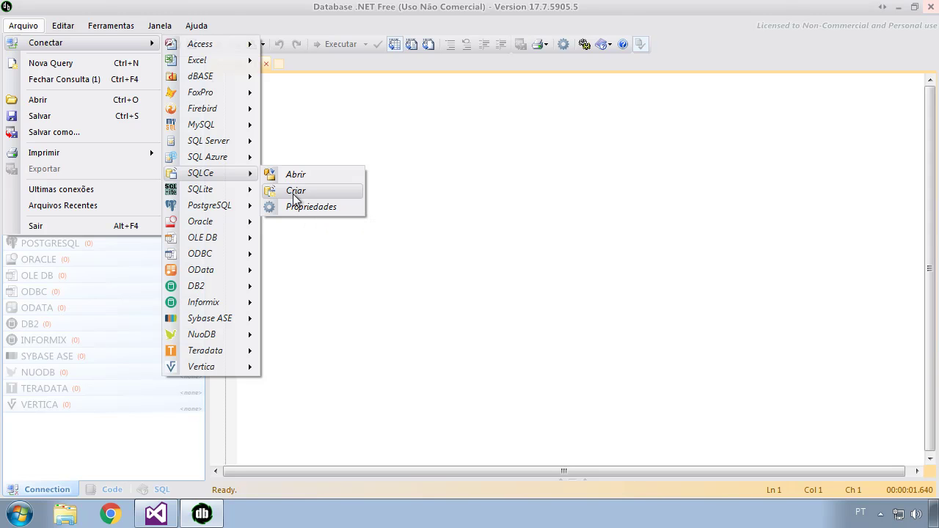
{"action": "left_click", "coordinate": [581, 199]}
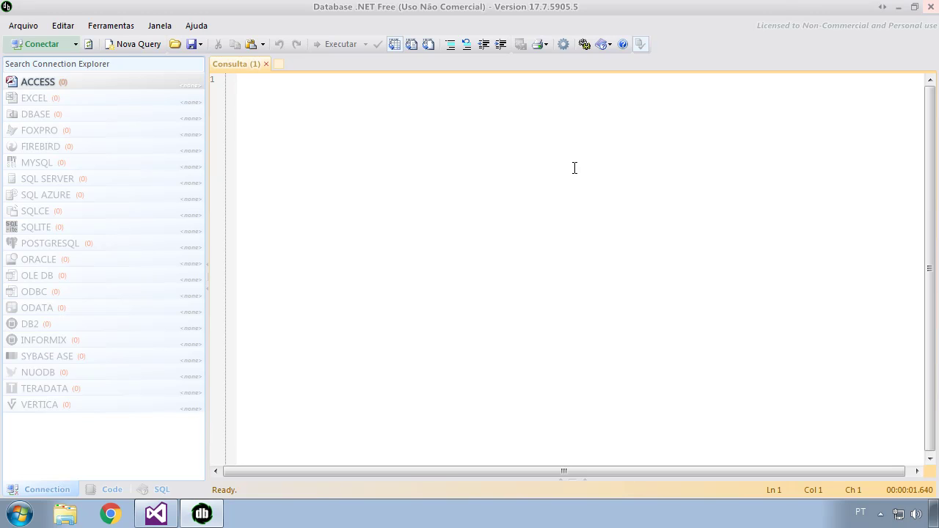
Minimize Database .NET and browse in Windows Explorer to the Microsoft SQL Server Compact Edition folder in C:\Program Files (x86).
{"action": "left_click", "coordinate": [901, 8]}
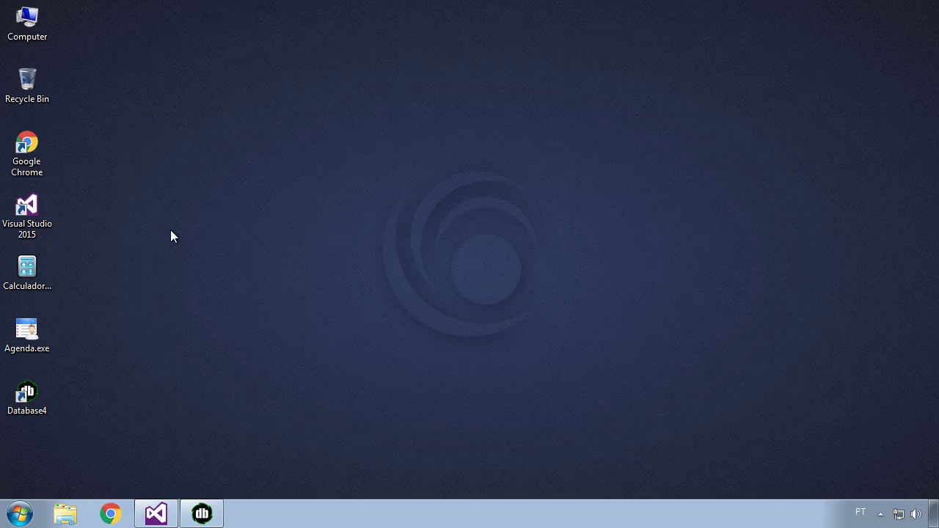
{"action": "left_click", "coordinate": [65, 514]}
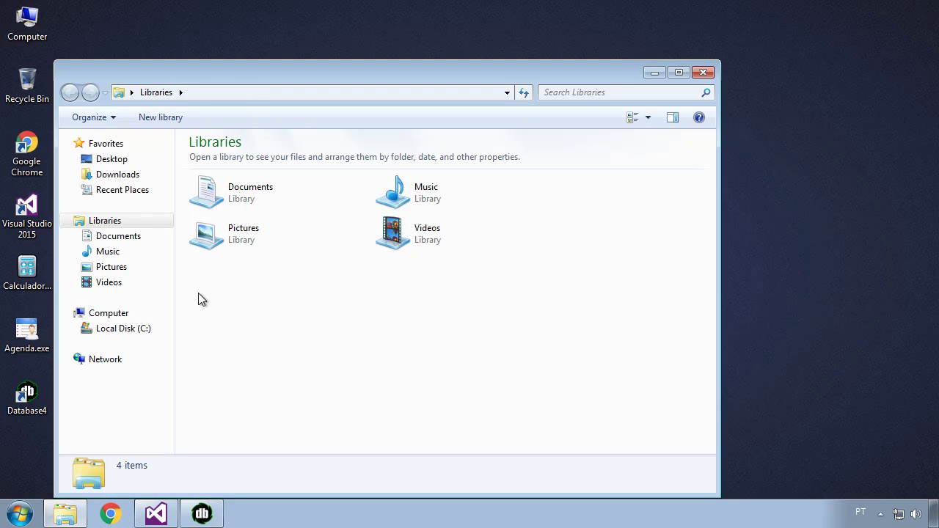
{"action": "left_click", "coordinate": [102, 331]}
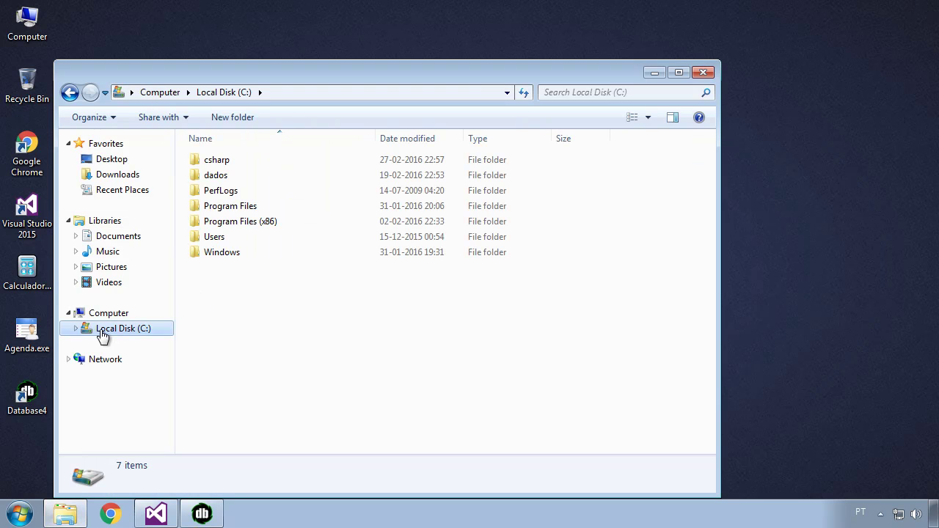
{"action": "double_click", "coordinate": [243, 229]}
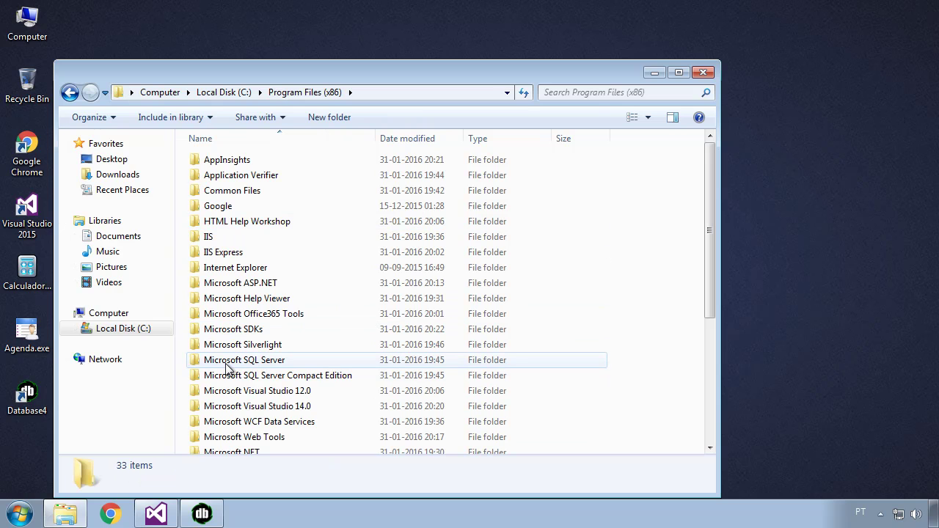
{"action": "mouse_move", "coordinate": [227, 368]}
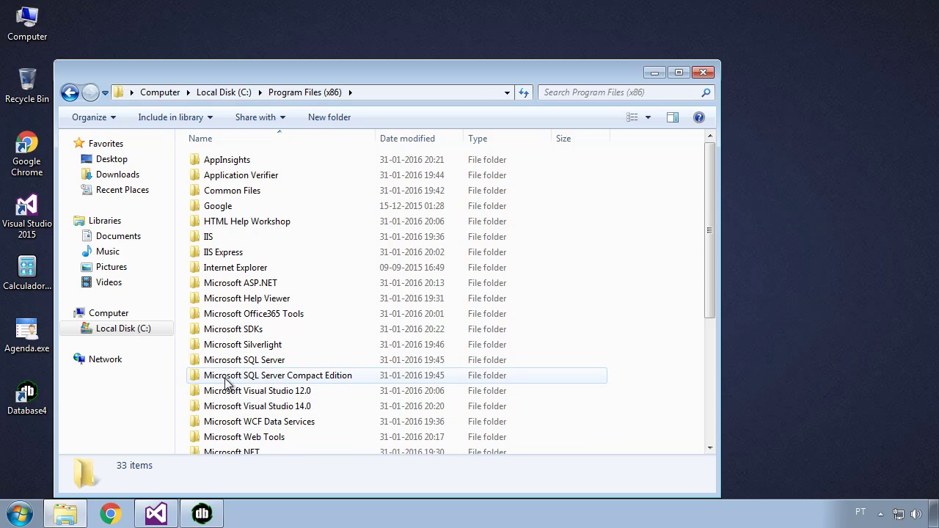
{"action": "mouse_move", "coordinate": [254, 383]}
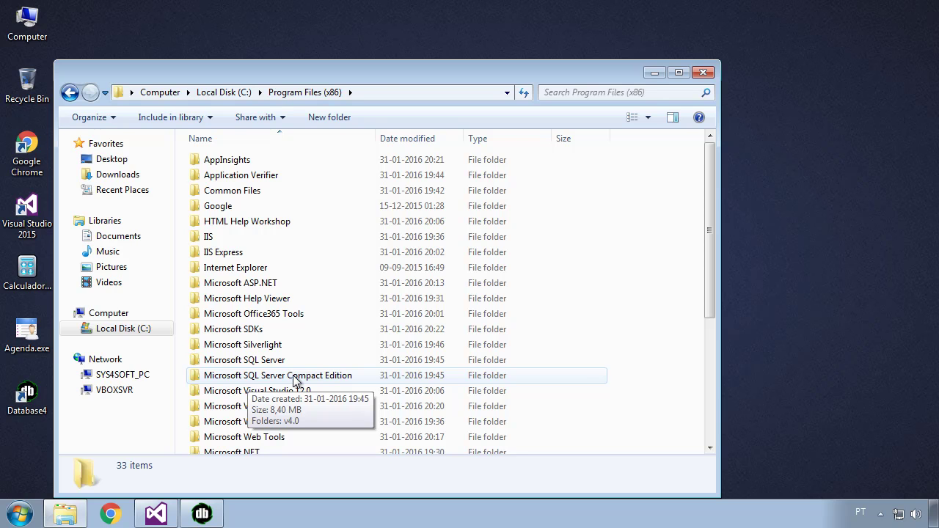
{"action": "double_click", "coordinate": [294, 376]}
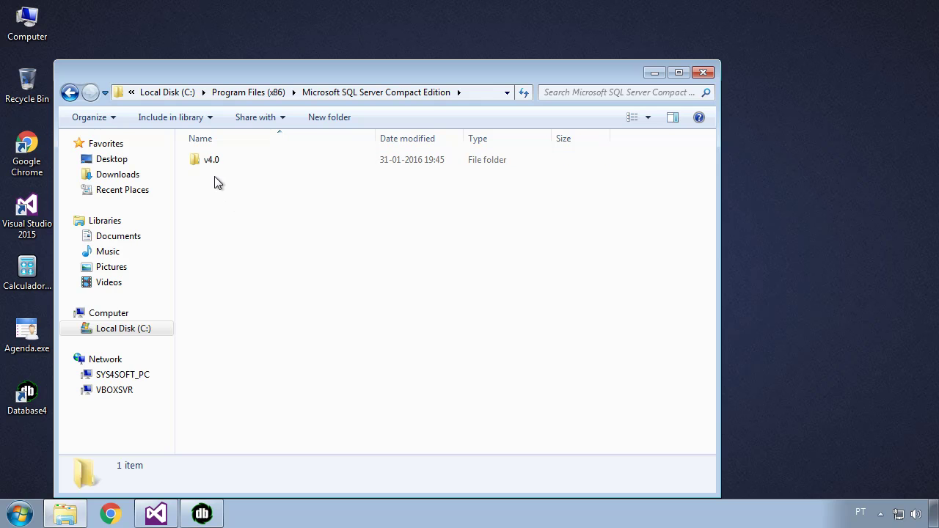
Return to Database .NET, review the SQLCe connection properties, and cancel without changing them.
{"action": "left_click", "coordinate": [216, 517]}
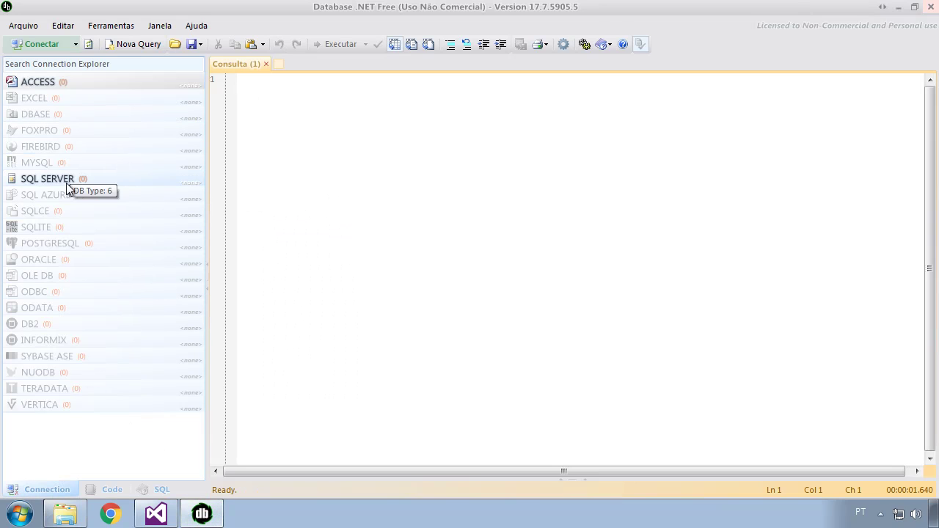
{"action": "left_click", "coordinate": [35, 212]}
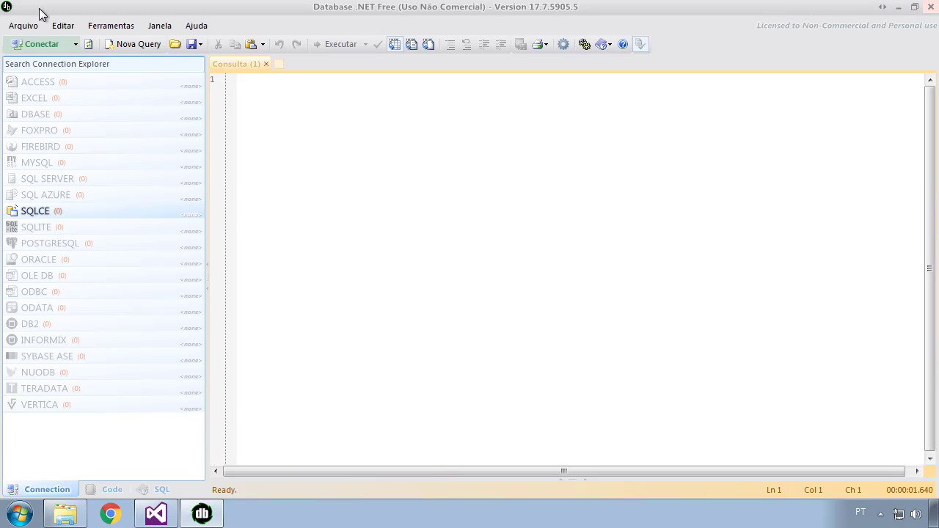
{"action": "left_click", "coordinate": [23, 25]}
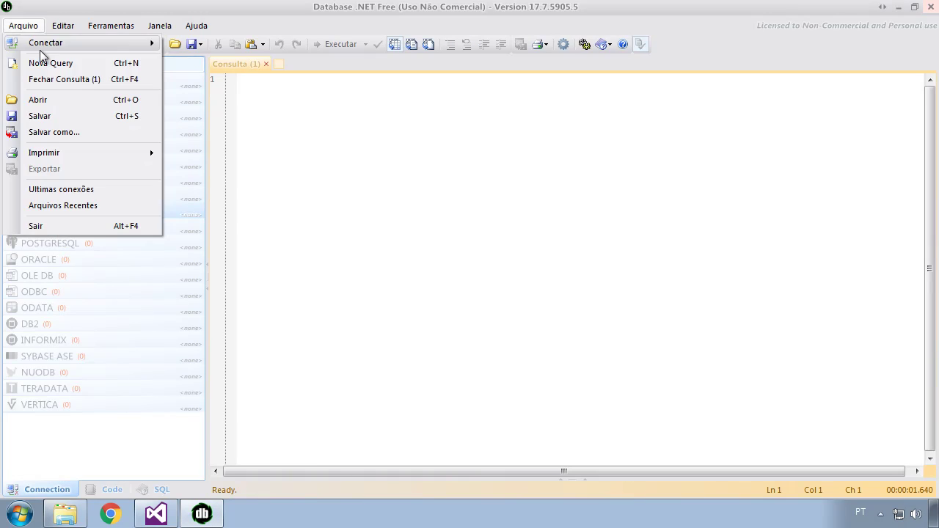
{"action": "mouse_move", "coordinate": [45, 45]}
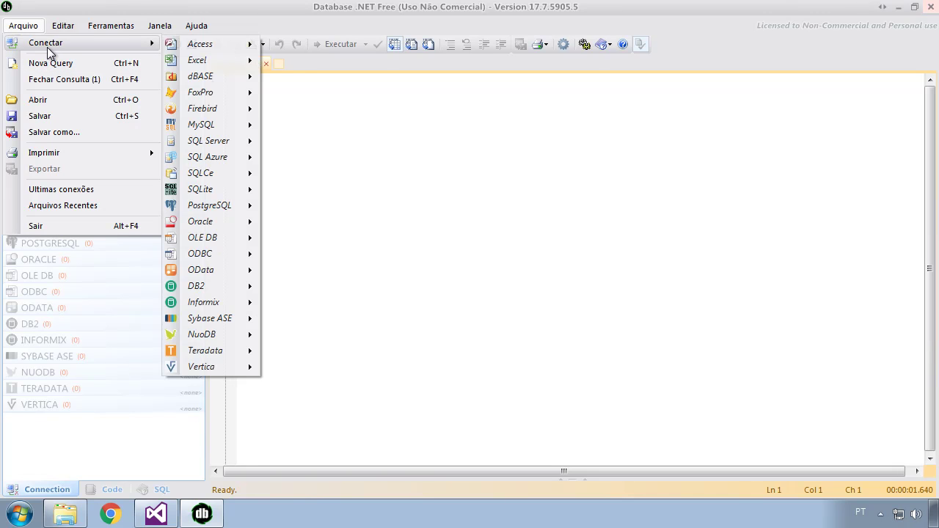
{"action": "mouse_move", "coordinate": [211, 175]}
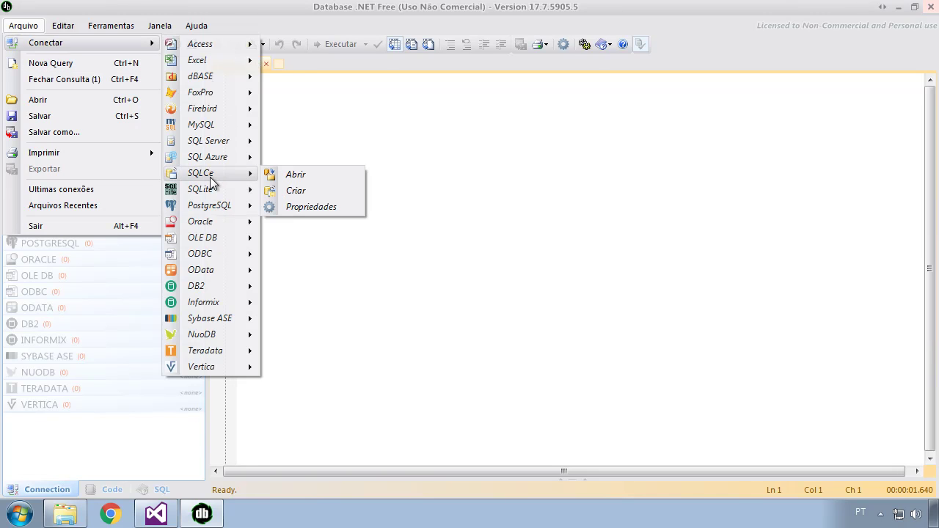
{"action": "left_click", "coordinate": [296, 208]}
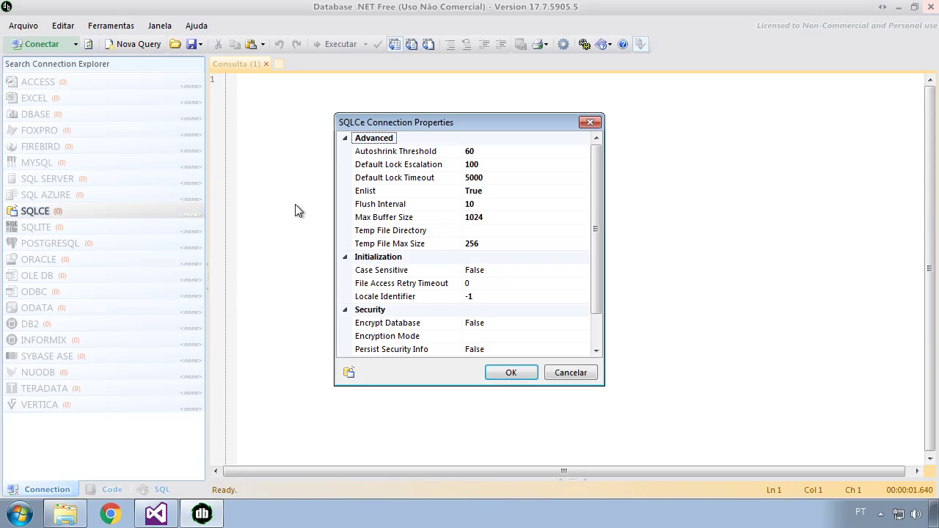
{"action": "left_click", "coordinate": [578, 374]}
Start creating a new SQLCe database to bring up the dialog for its name and location.
{"action": "left_click", "coordinate": [22, 25]}
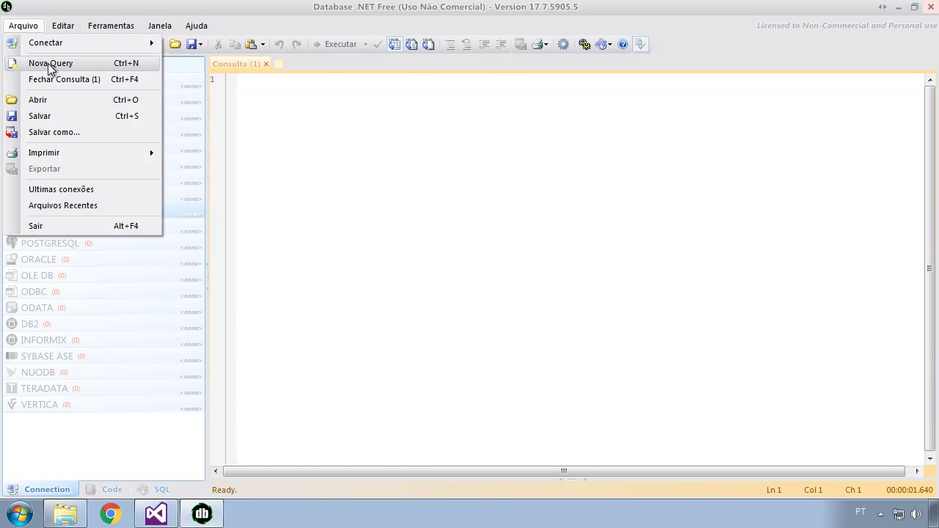
{"action": "left_click", "coordinate": [23, 25]}
{"action": "left_click", "coordinate": [25, 26]}
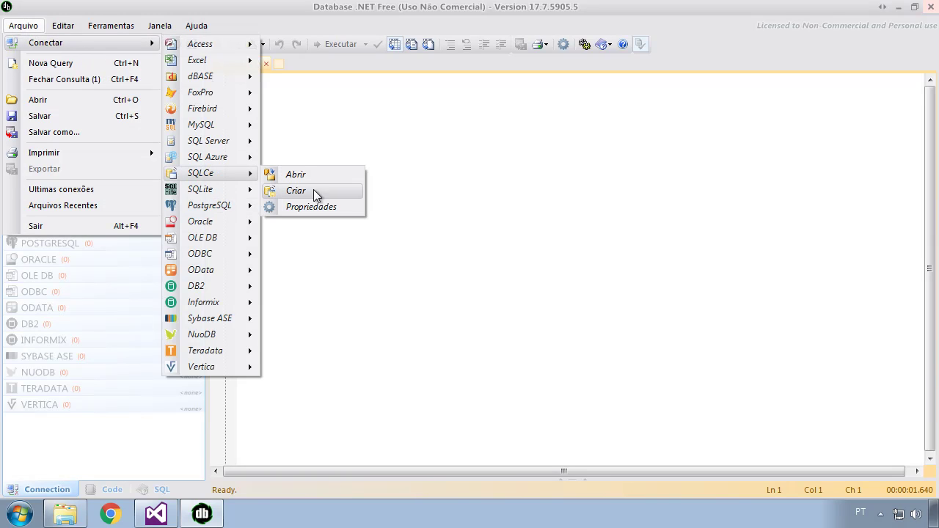
{"action": "left_click", "coordinate": [304, 193]}
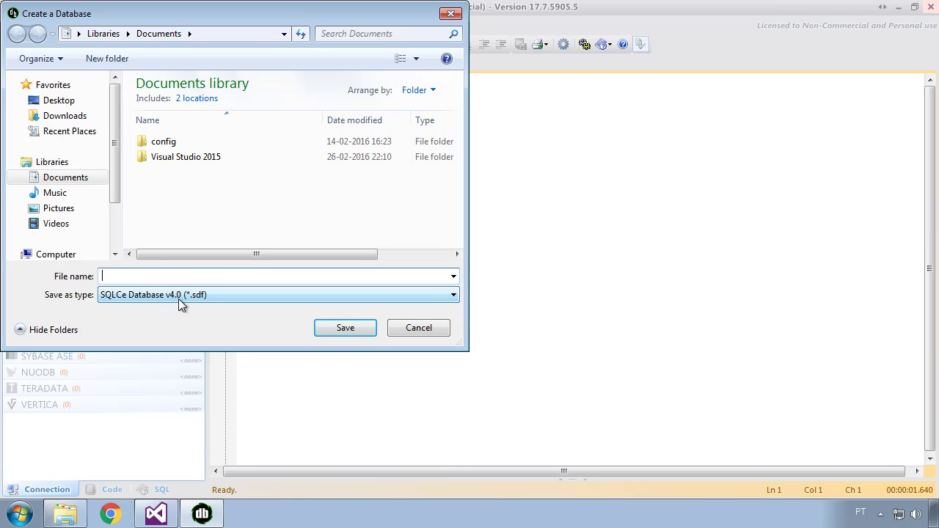
Switch to Windows Explorer, open the v4.0 folder of SQL Server Compact Edition, and select the seven sqlce DLL files from sqlceca40.dll to sqlcese40.dll.
{"action": "left_click", "coordinate": [65, 514]}
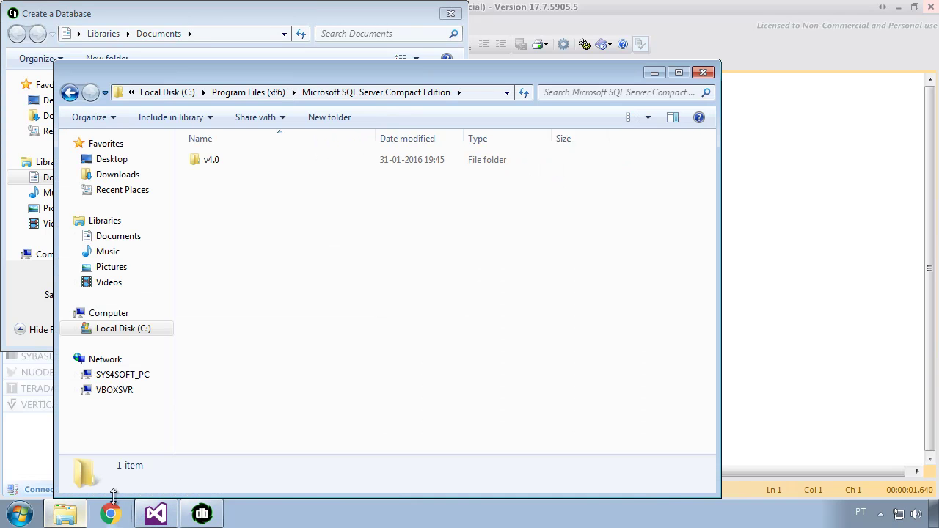
{"action": "double_click", "coordinate": [212, 160]}
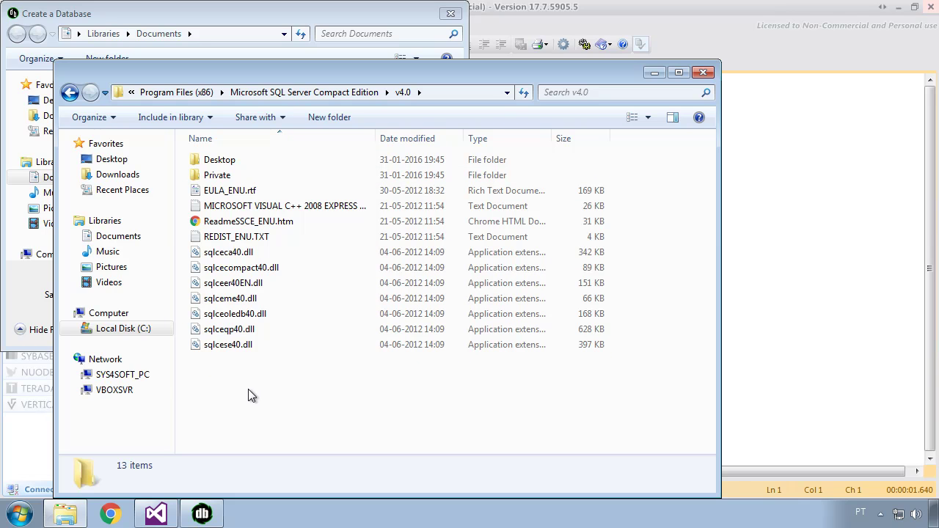
{"action": "left_click_drag", "start_coordinate": [249, 387], "coordinate": [199, 248]}
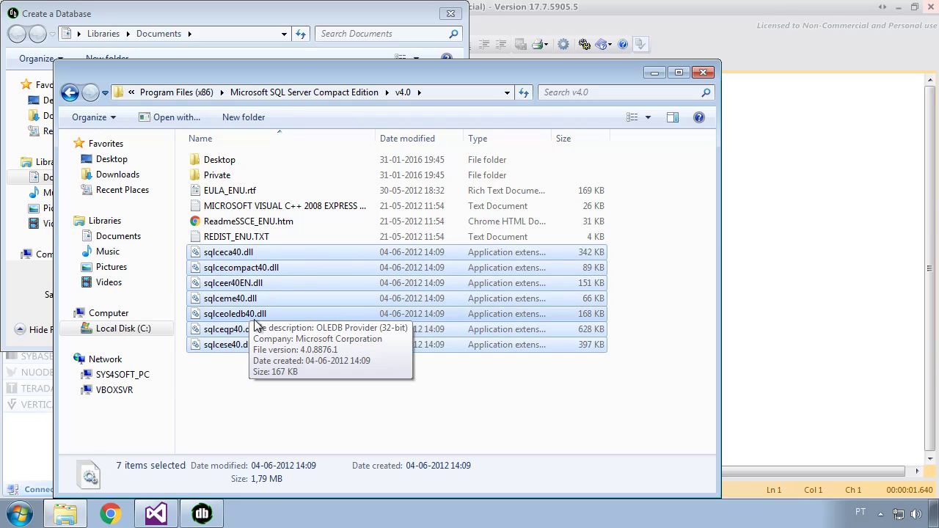
{"action": "left_click", "coordinate": [239, 372]}
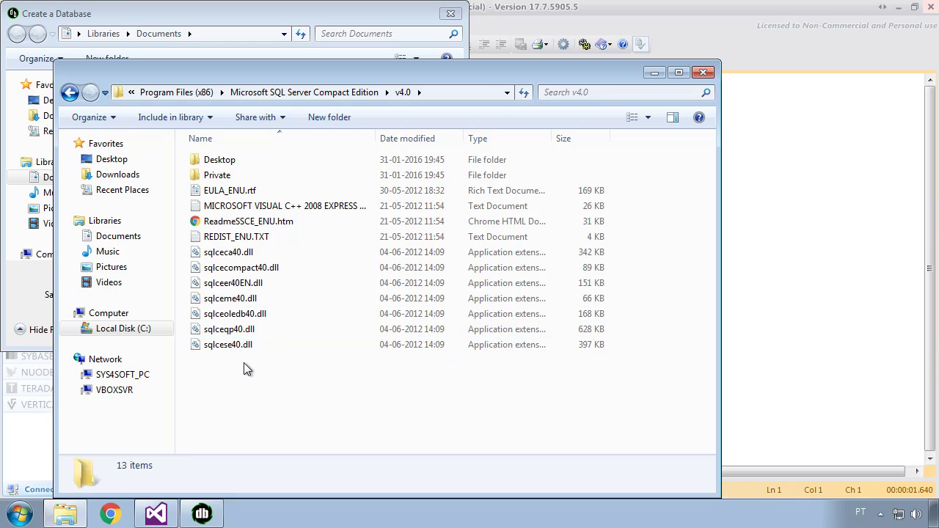
{"action": "left_click_drag", "start_coordinate": [245, 361], "coordinate": [202, 248]}
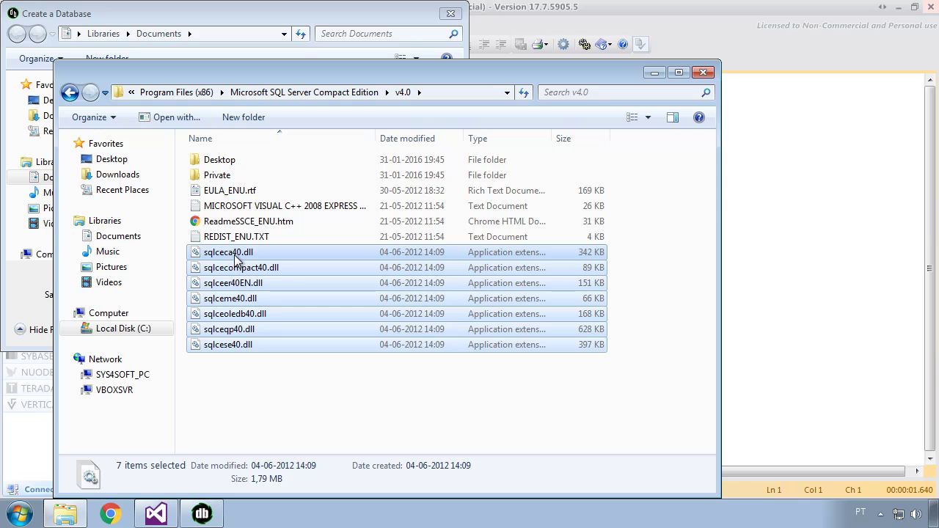
Look through the v4.0 Desktop subfolder and its System.Data.SqlServerCe.Entity folder, examine System.Data.SqlServerCe.dll, and return to the v4.0 folder.
{"action": "double_click", "coordinate": [219, 160]}
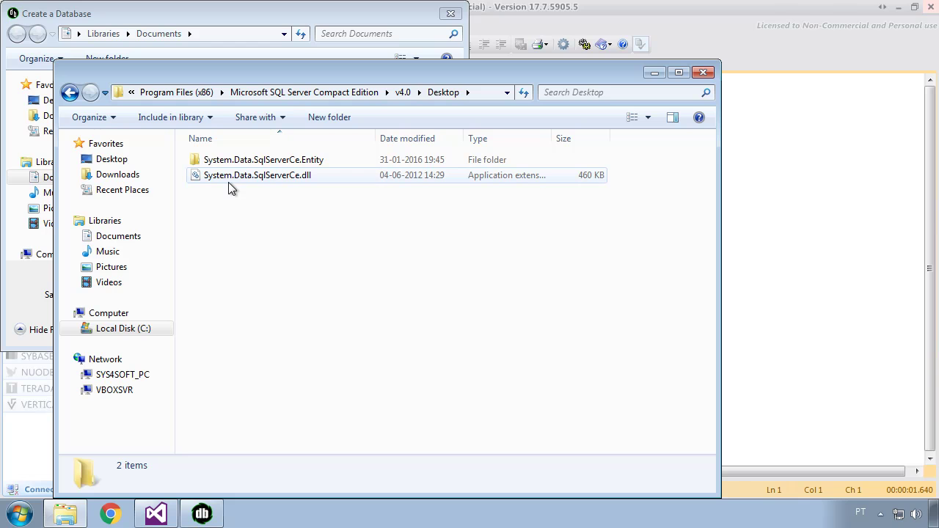
{"action": "double_click", "coordinate": [232, 160]}
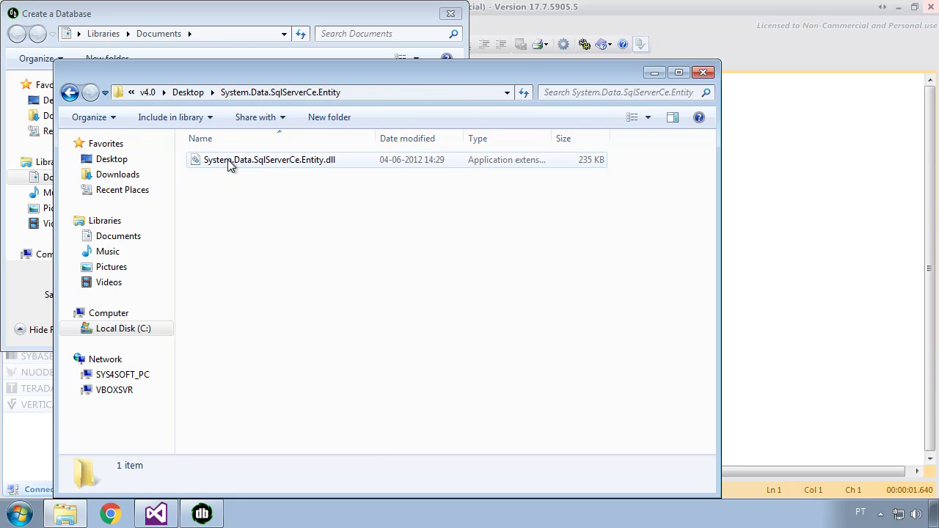
{"action": "left_click", "coordinate": [70, 91]}
{"action": "left_click", "coordinate": [269, 179]}
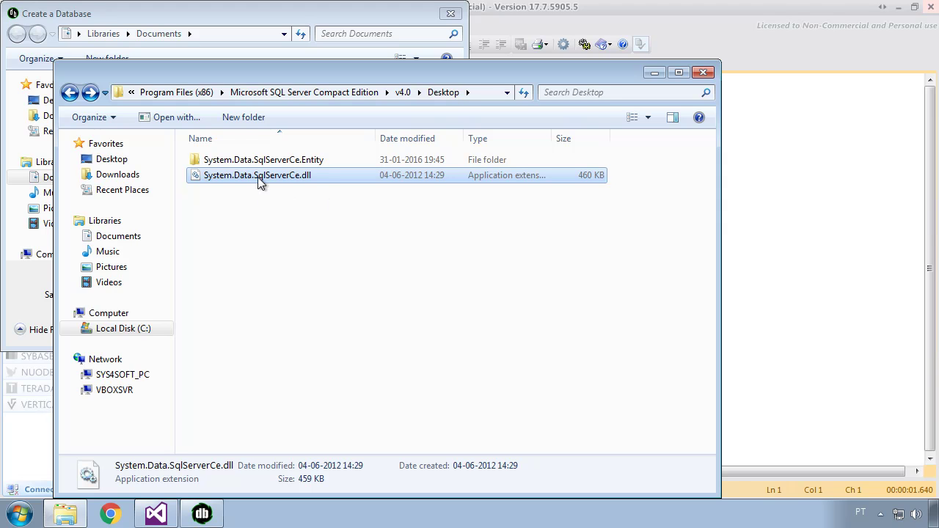
{"action": "left_click", "coordinate": [69, 92]}
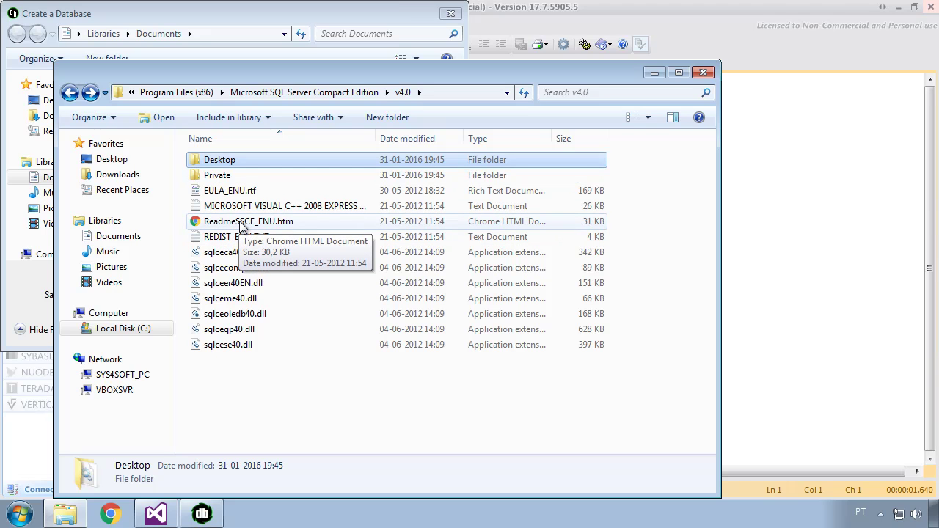
{"action": "left_click", "coordinate": [253, 362]}
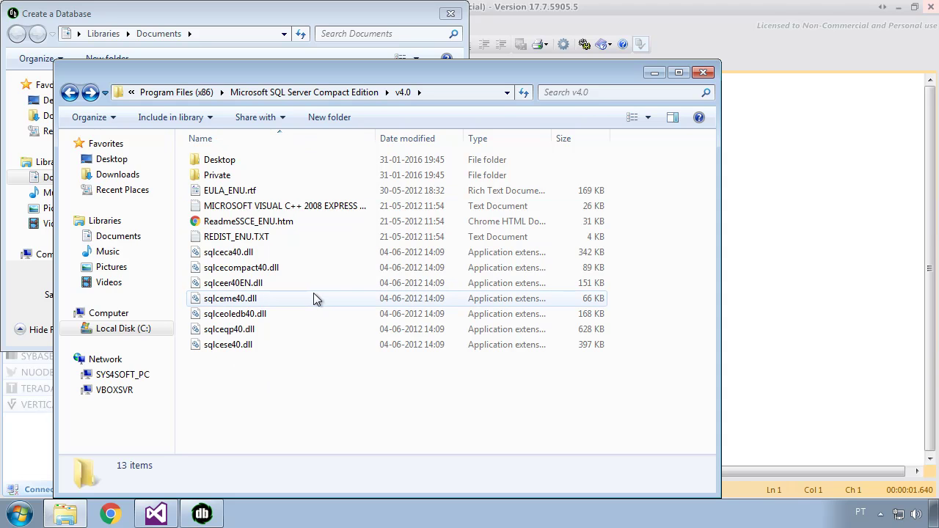
{"action": "mouse_move", "coordinate": [314, 295]}
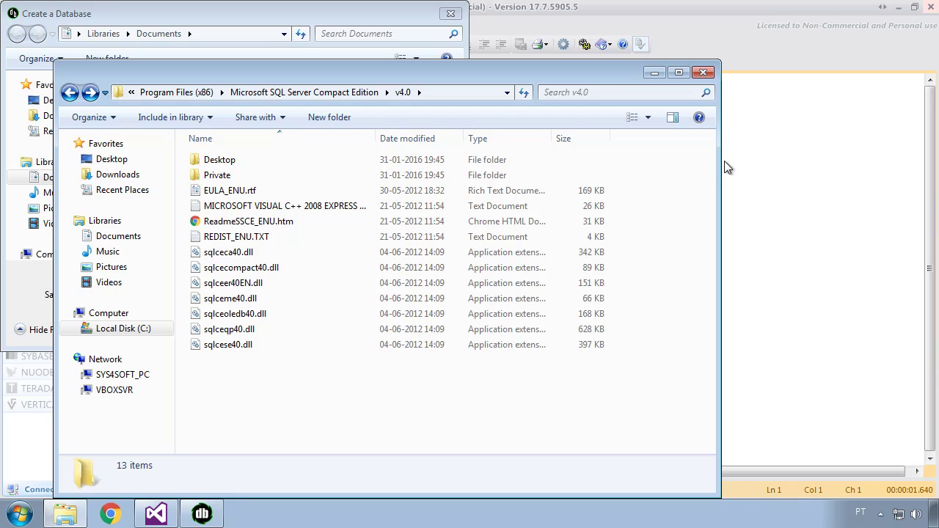
Close Windows Explorer, move the Create a Database dialog off the connection list, and cancel the dialog.
{"action": "left_click", "coordinate": [705, 75]}
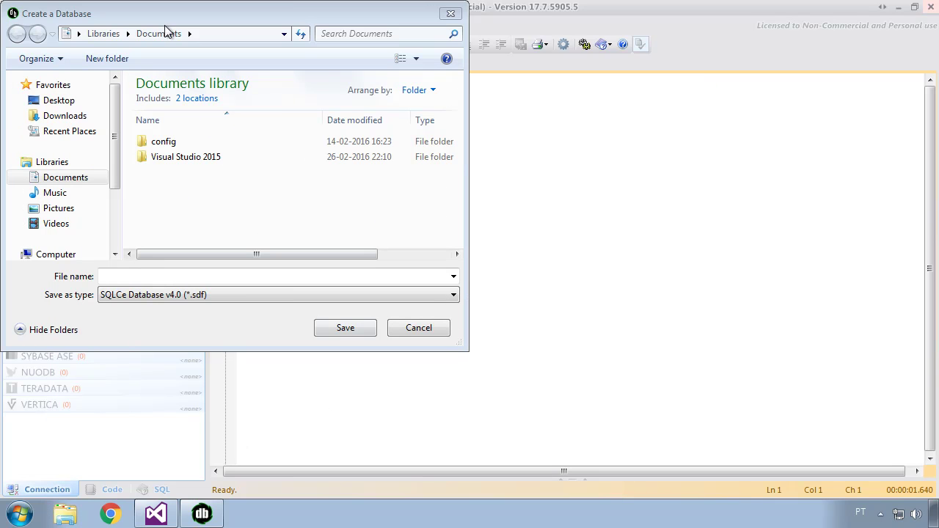
{"action": "left_click_drag", "start_coordinate": [176, 20], "coordinate": [403, 98]}
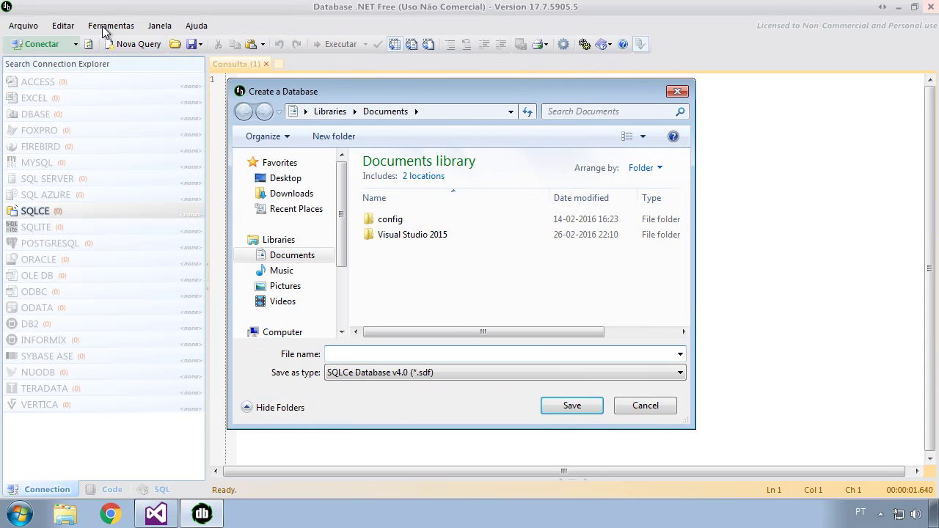
{"action": "left_click", "coordinate": [655, 409]}
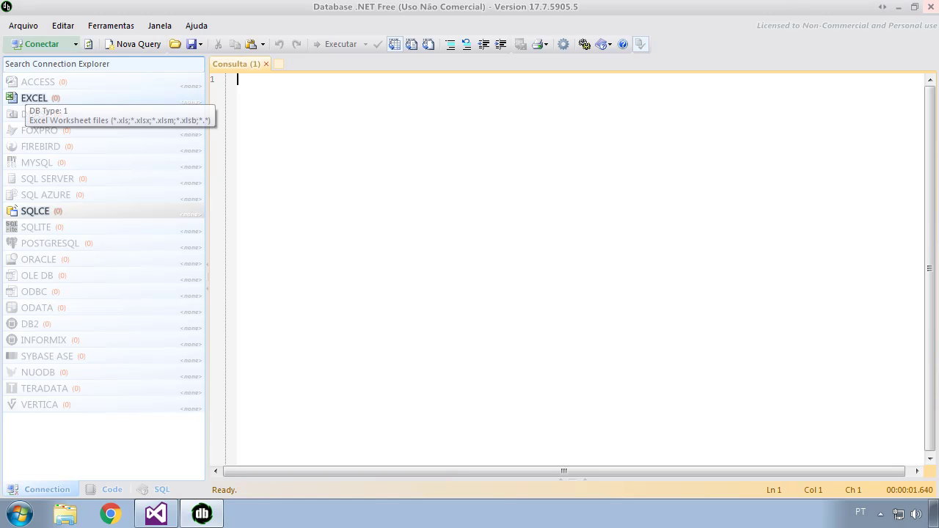
Start creating a new SQLCe database, choose the C:\csharp folder as its location, and enter teste as the file name.
{"action": "left_click", "coordinate": [33, 28]}
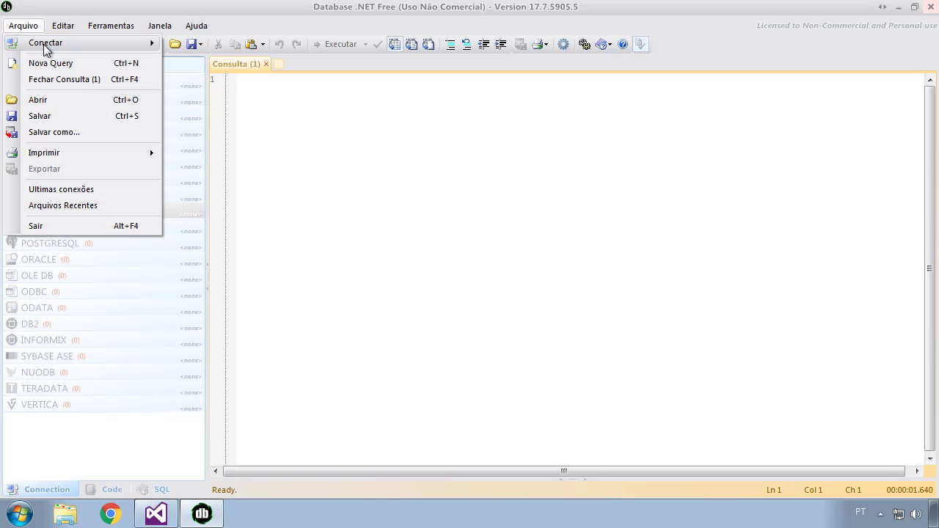
{"action": "mouse_move", "coordinate": [43, 44]}
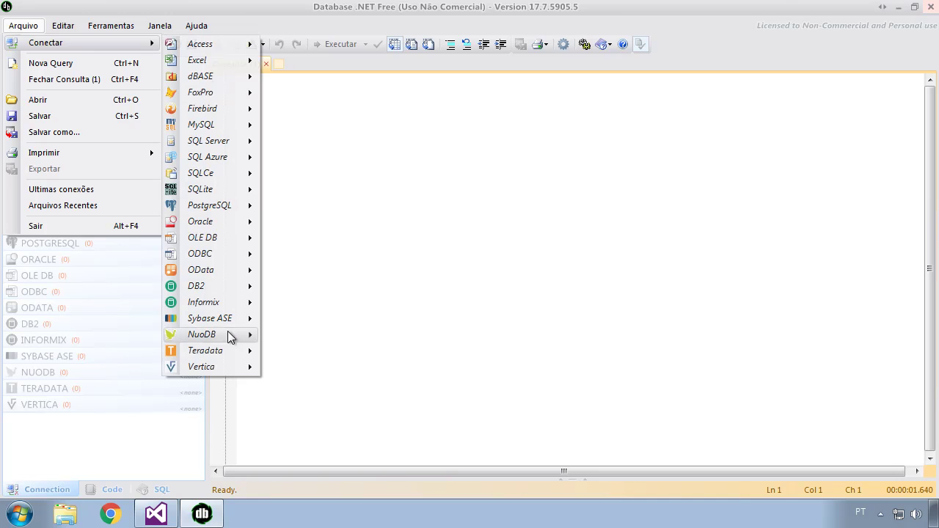
{"action": "mouse_move", "coordinate": [206, 178]}
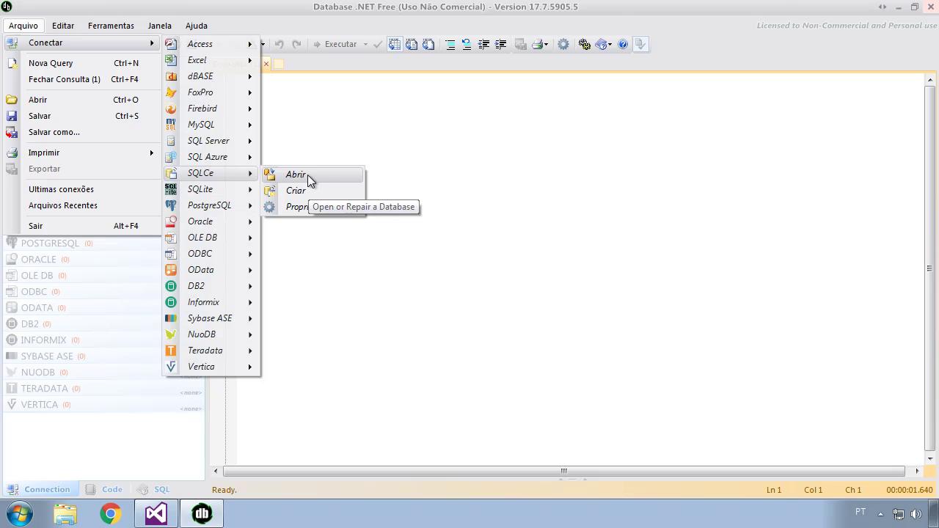
{"action": "left_click", "coordinate": [297, 192]}
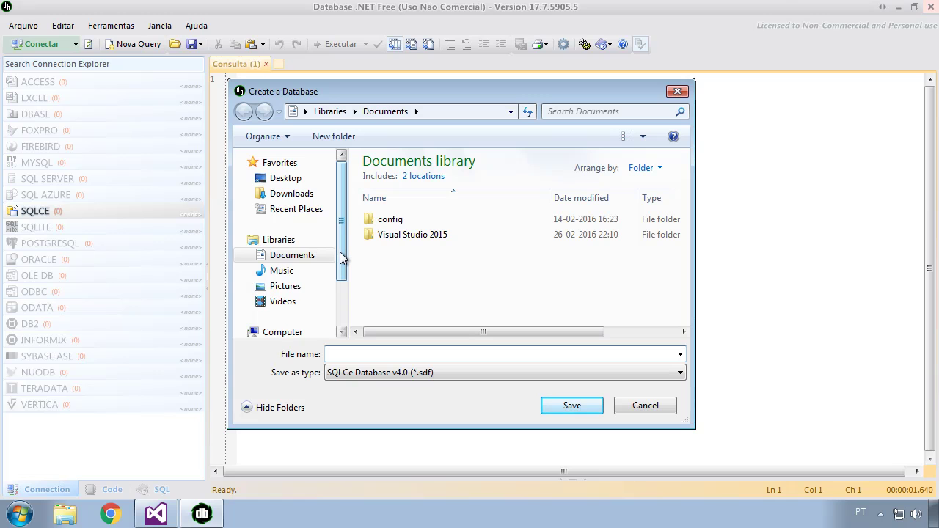
{"action": "left_click_drag", "start_coordinate": [341, 257], "coordinate": [346, 301]}
{"action": "left_click", "coordinate": [315, 284]}
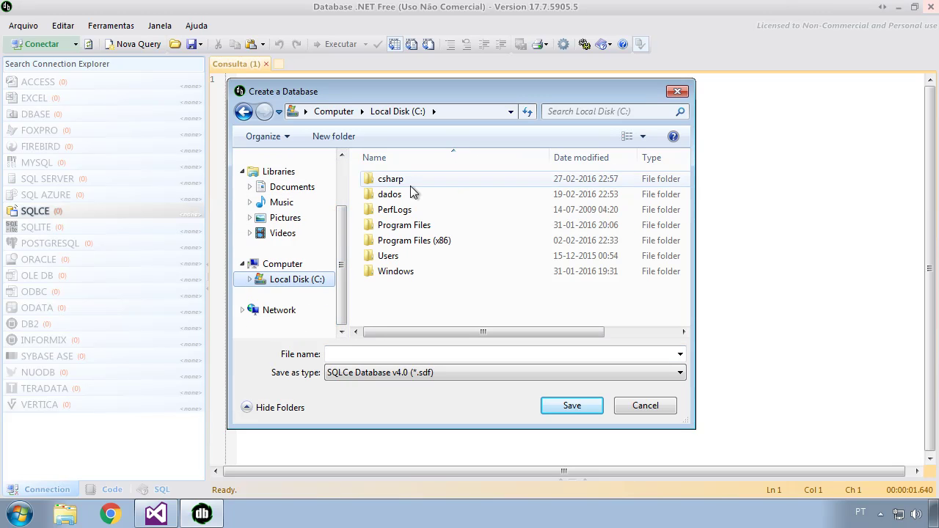
{"action": "double_click", "coordinate": [388, 180]}
{"action": "mouse_move", "coordinate": [682, 199]}
{"action": "left_mouse_down"}
{"action": "mouse_move", "coordinate": [694, 287]}
{"action": "mouse_move", "coordinate": [683, 198]}
{"action": "left_mouse_up"}
{"action": "left_click", "coordinate": [335, 354]}
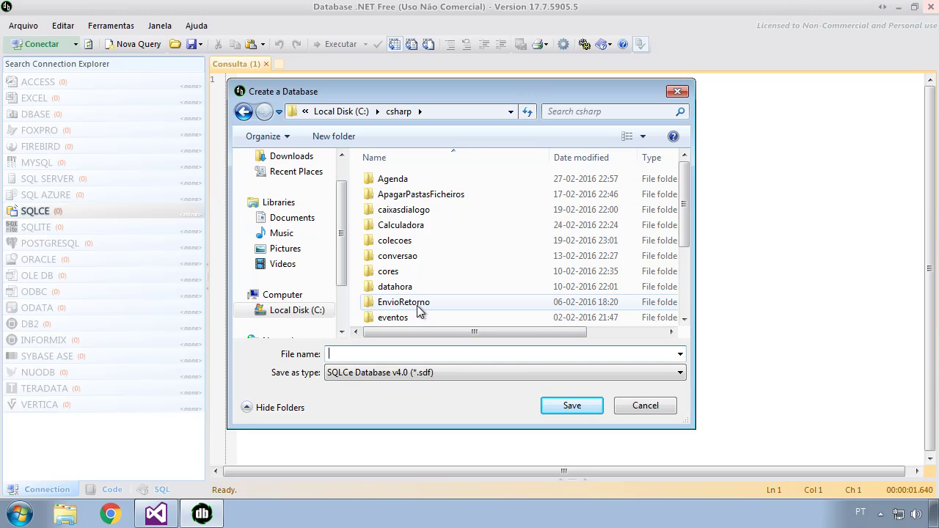
{"action": "type", "text": "teste"}
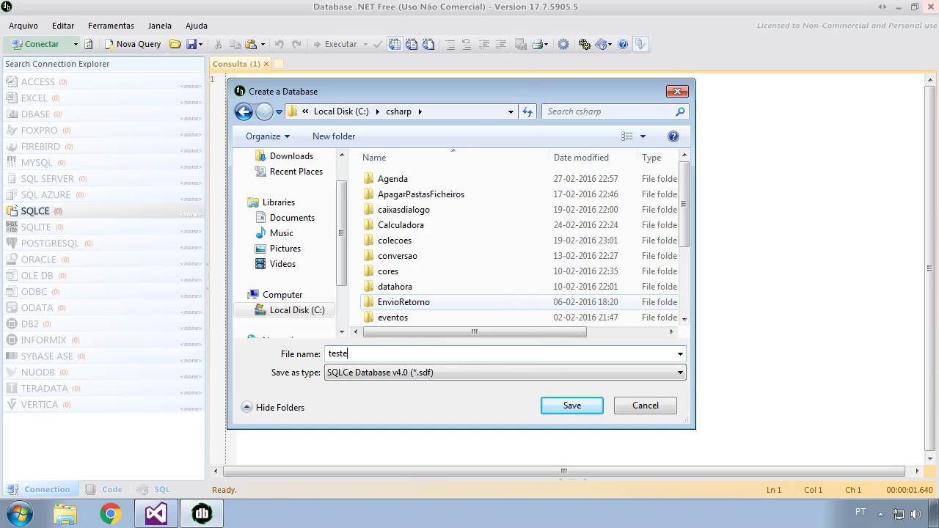